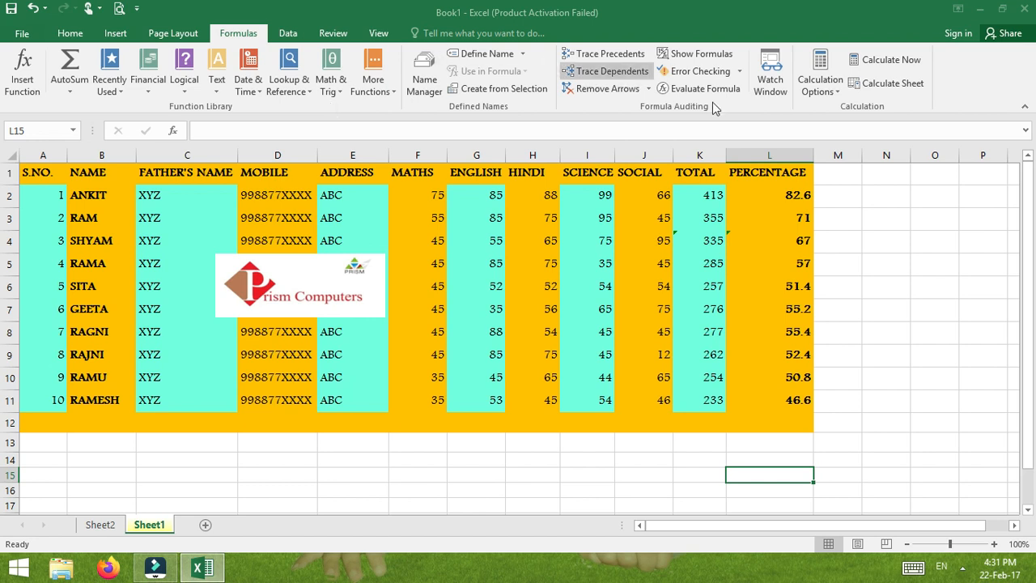
Clear the existing percentage values from L2:L11 of the marks table.
left_click(778, 203)
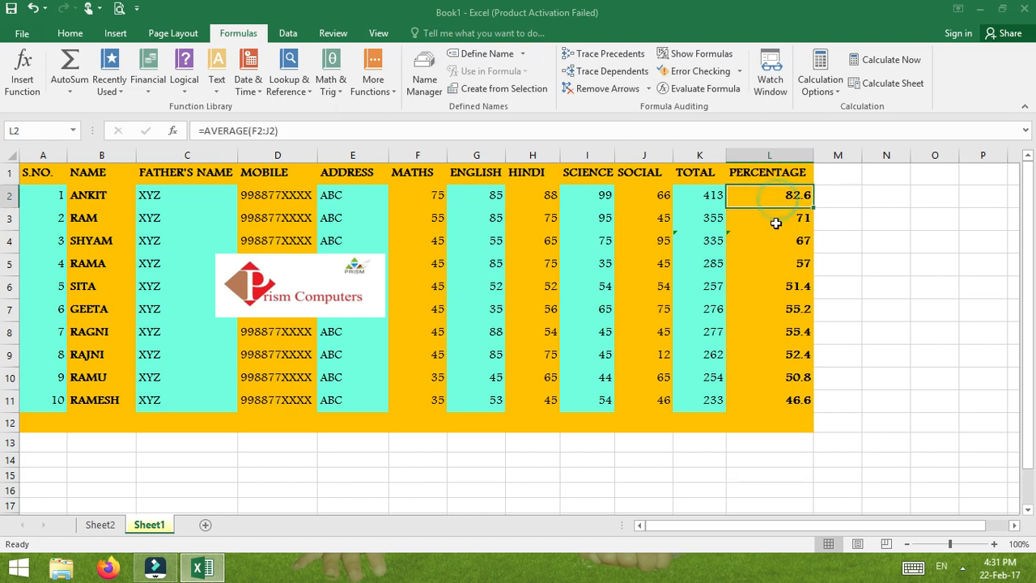
left_click(777, 220)
left_click(775, 273)
left_click_drag(773, 194, 773, 400)
key("Delete")
Enter the formula =(K2*100)/500 in L2 to calculate the first student's percentage from the total.
left_click(773, 193)
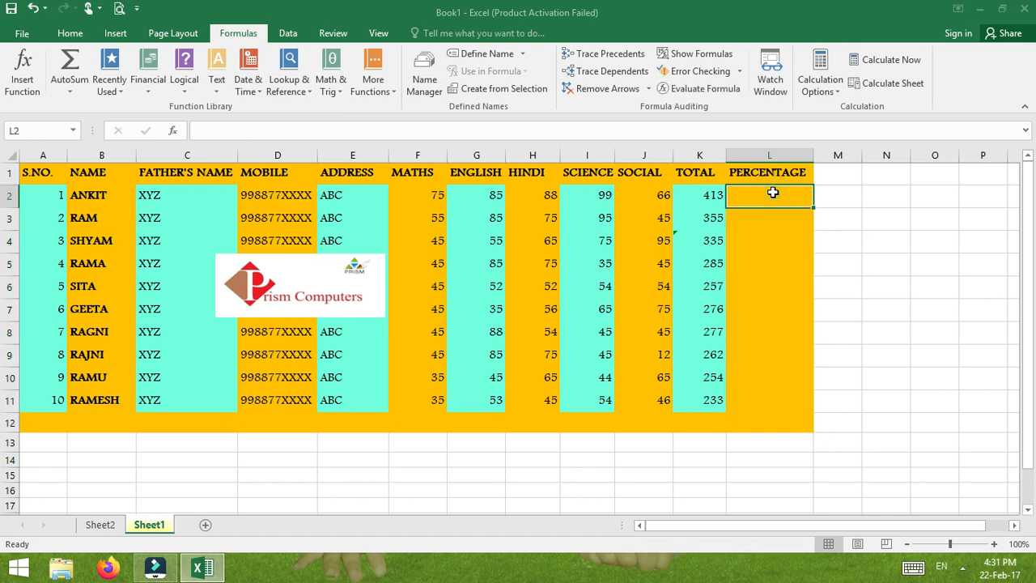
type("=")
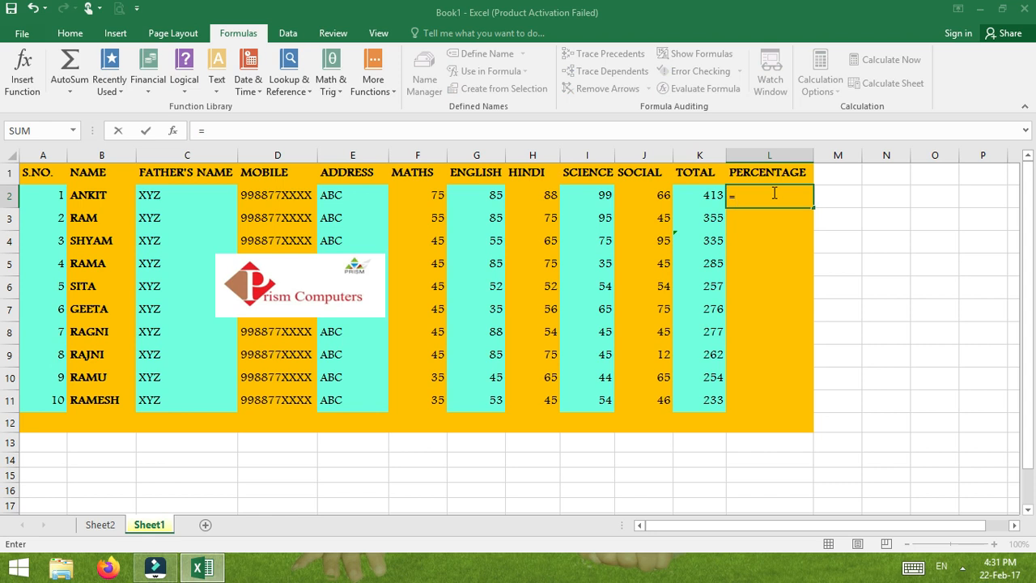
type("(")
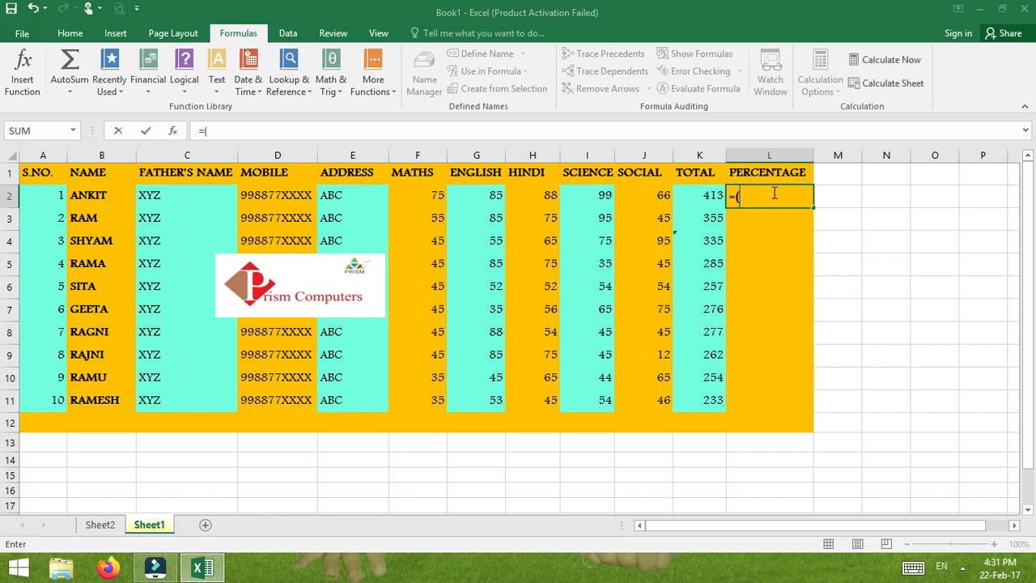
left_click(701, 194)
type("*")
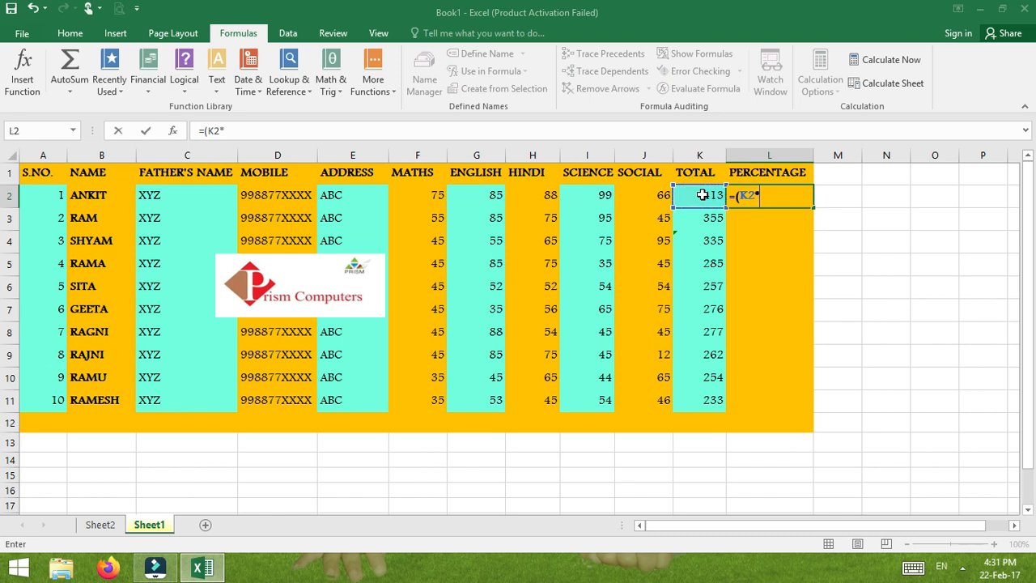
type("1400)/500")
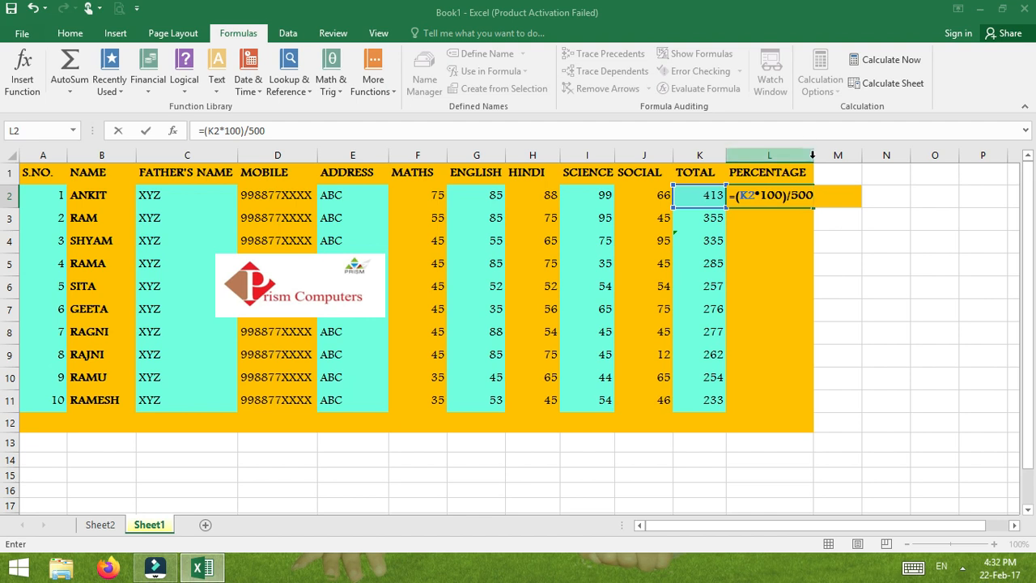
key("Return")
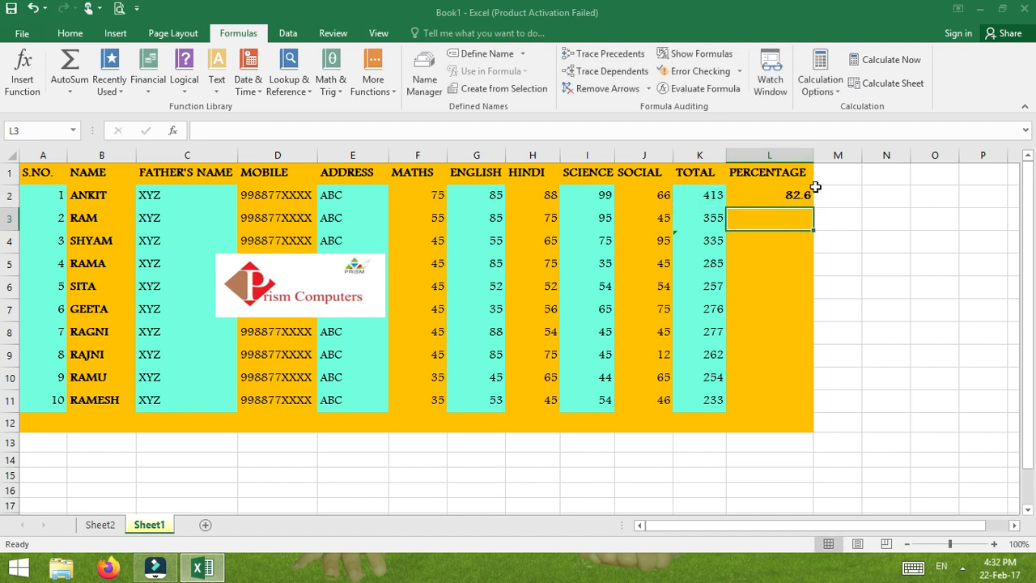
Widen the PERCENTAGE column slightly and fill the formula in L2 down to L11.
left_click_drag(813, 153, 829, 152)
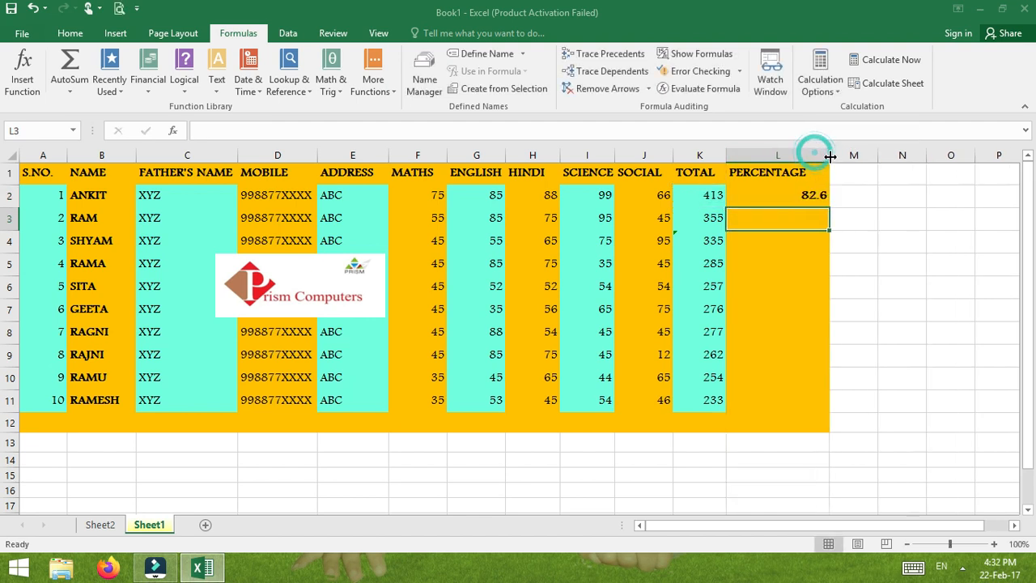
left_click(819, 196)
left_click_drag(827, 207, 812, 403)
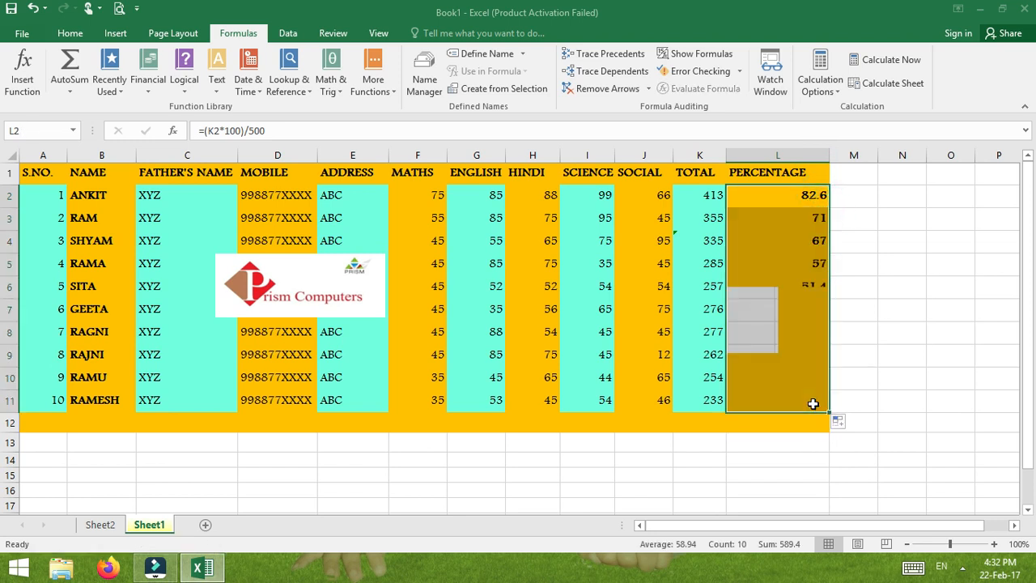
left_click(761, 272)
left_click(761, 272)
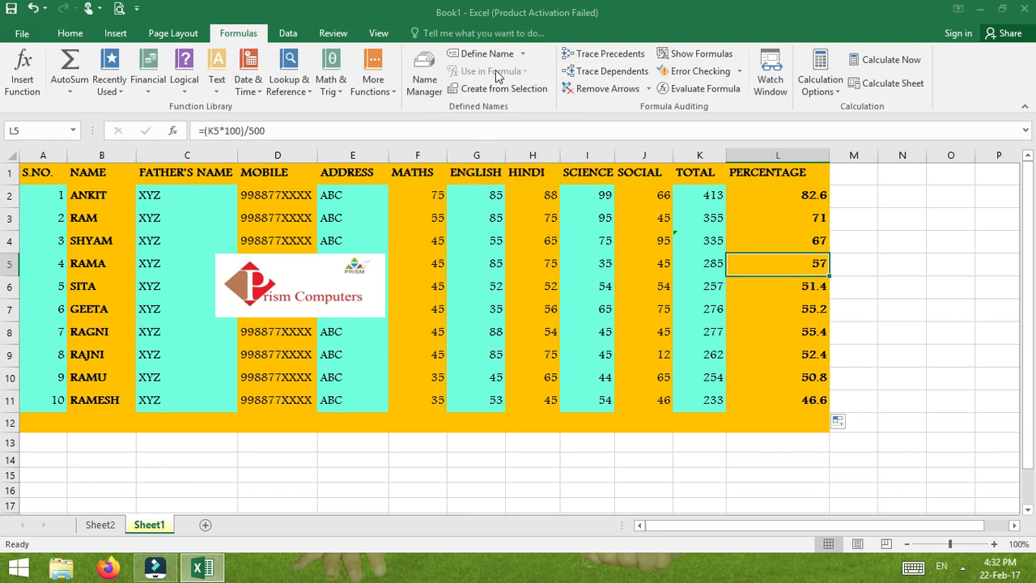
left_click(522, 54)
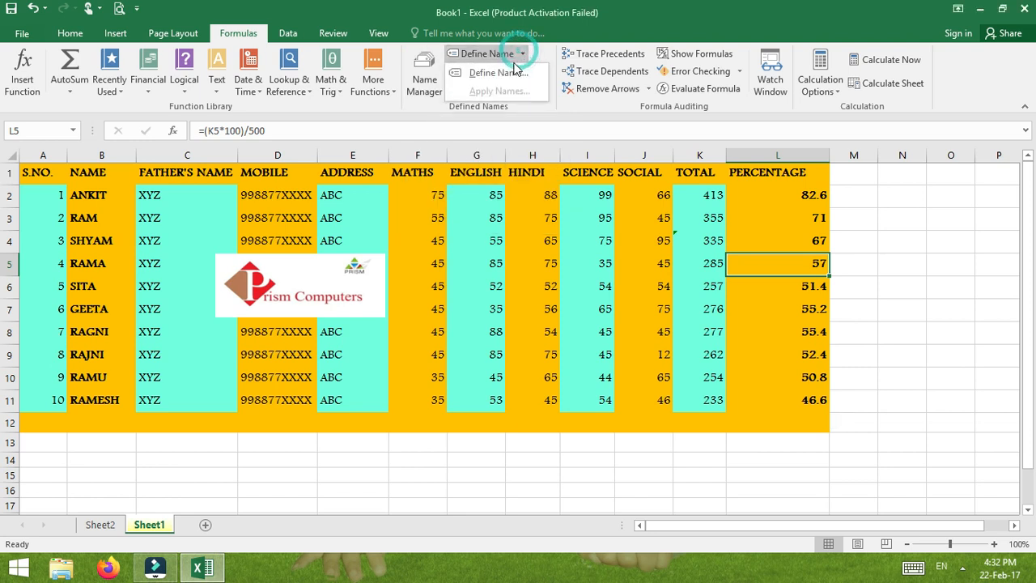
left_click(524, 54)
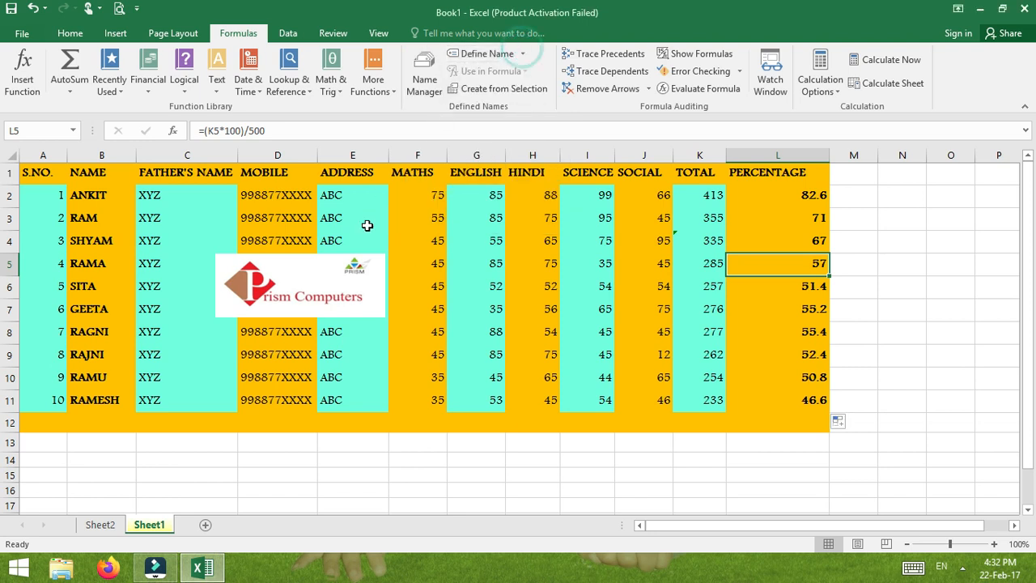
Delete the entire MOBILE column from the sheet.
left_click(288, 172)
right_click(290, 169)
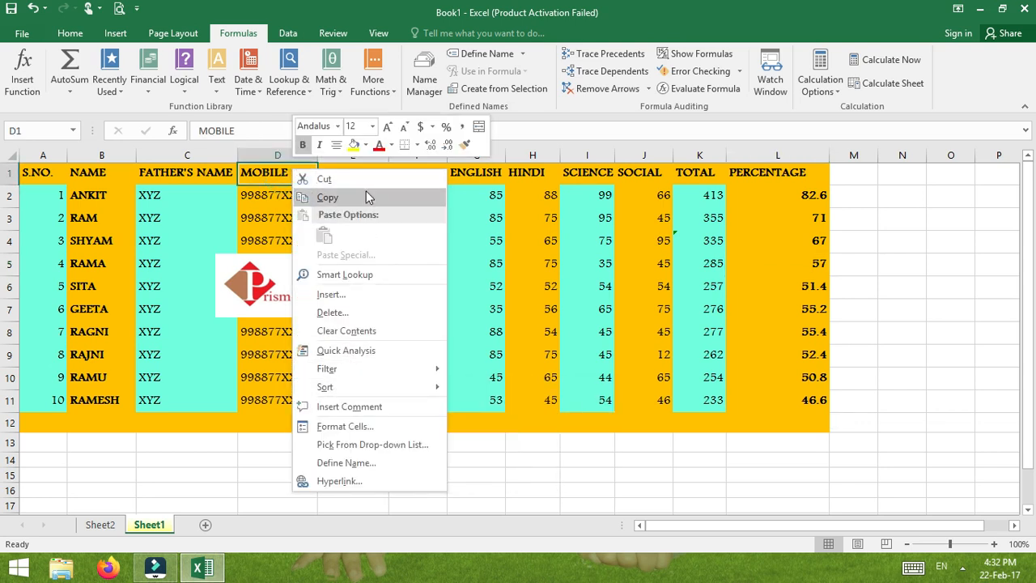
left_click(332, 312)
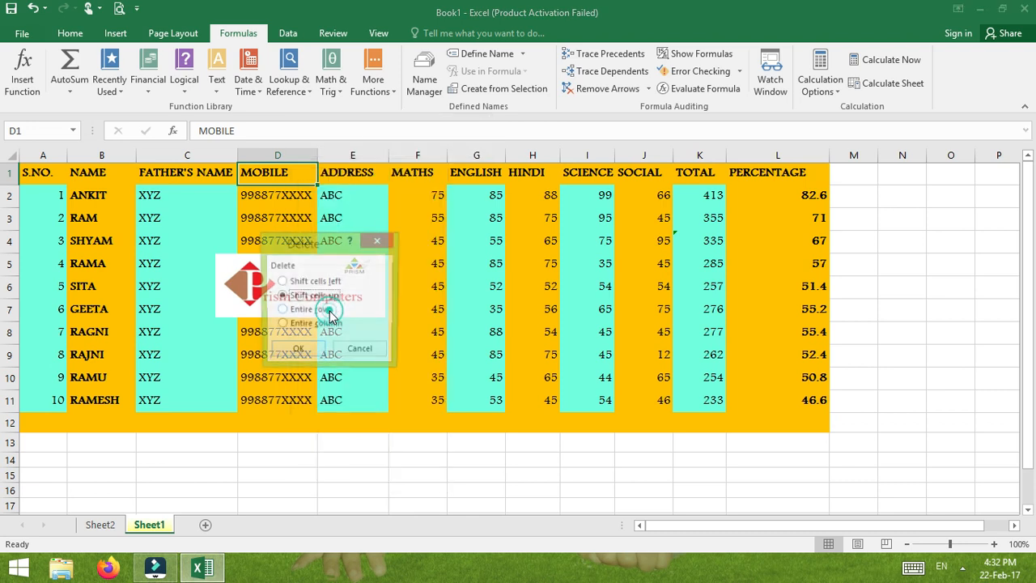
left_click(314, 328)
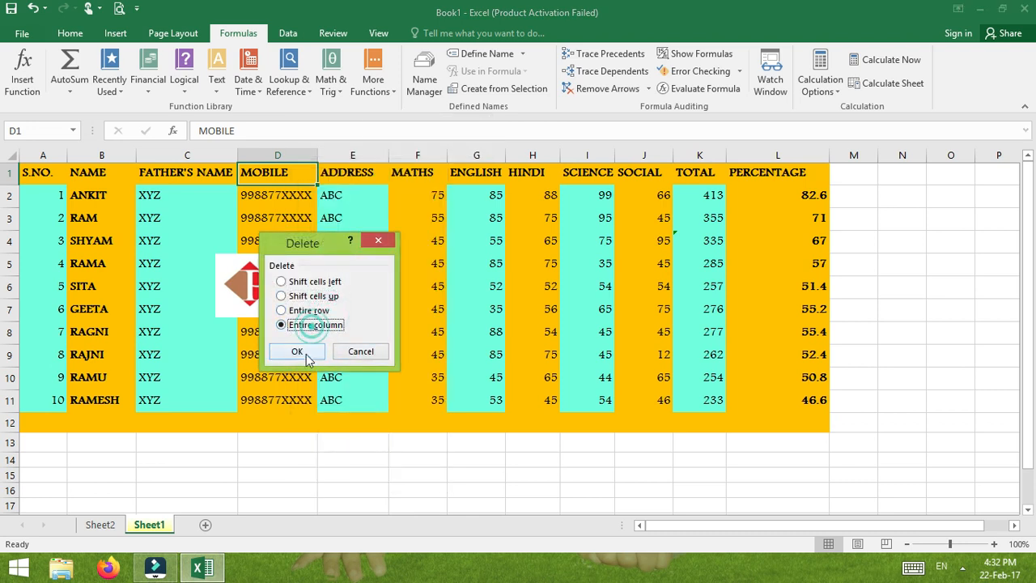
left_click(297, 351)
Delete the entire ADDRESS column from the sheet.
left_click(279, 154)
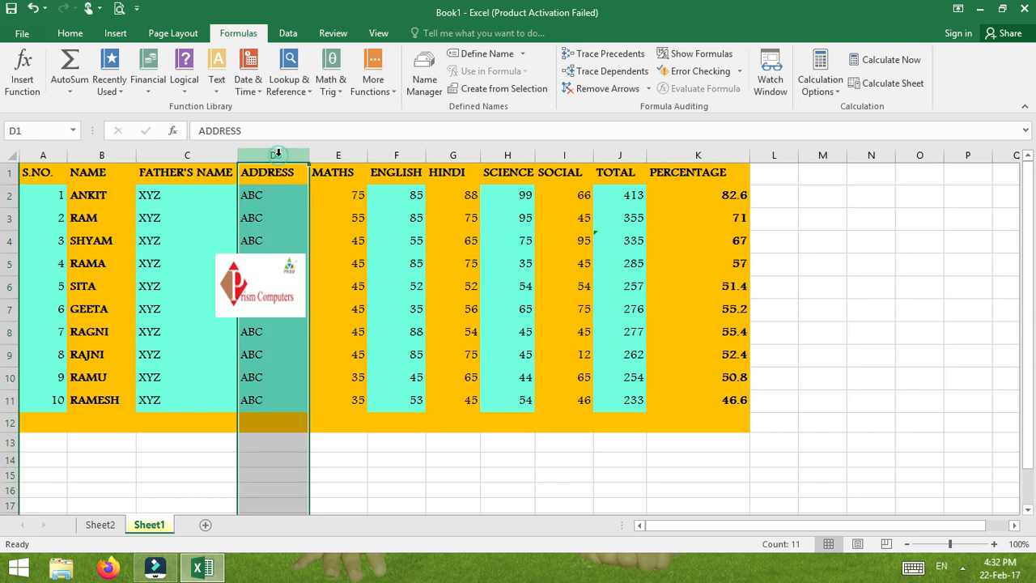
right_click(279, 158)
left_click(318, 279)
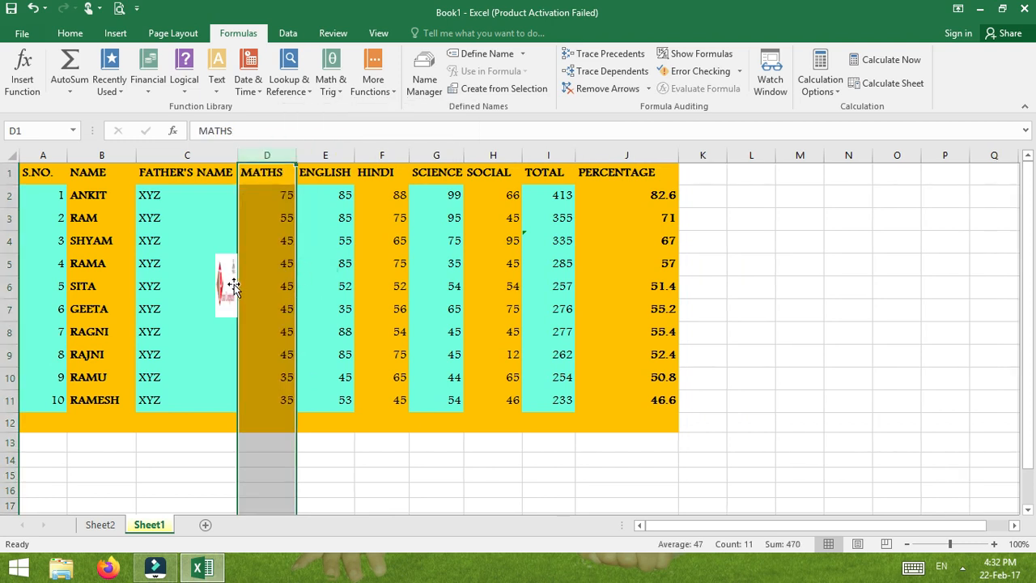
Try to delete the entire FATHER'S NAME column and undo the deletion.
left_click(175, 177)
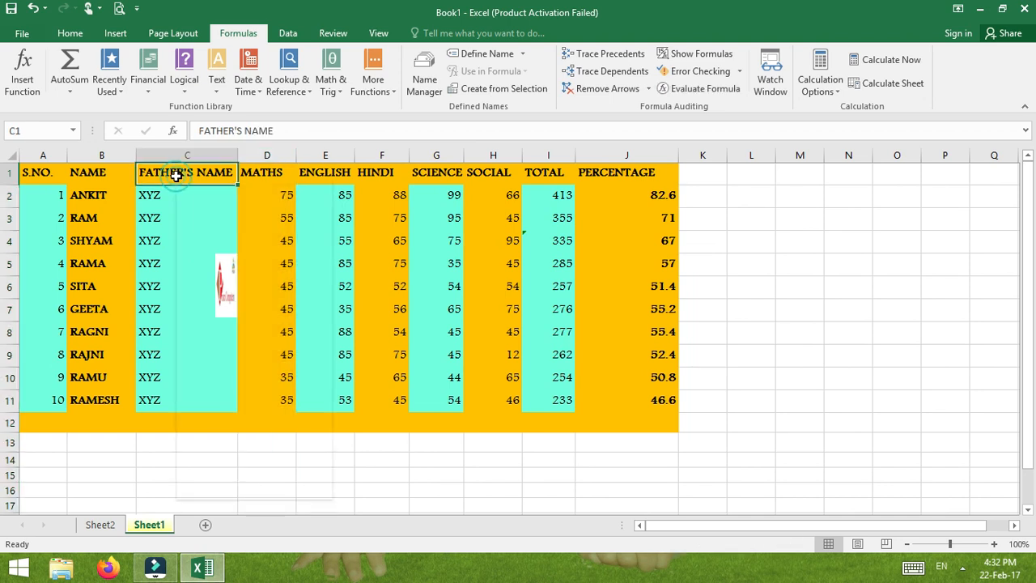
right_click(176, 177)
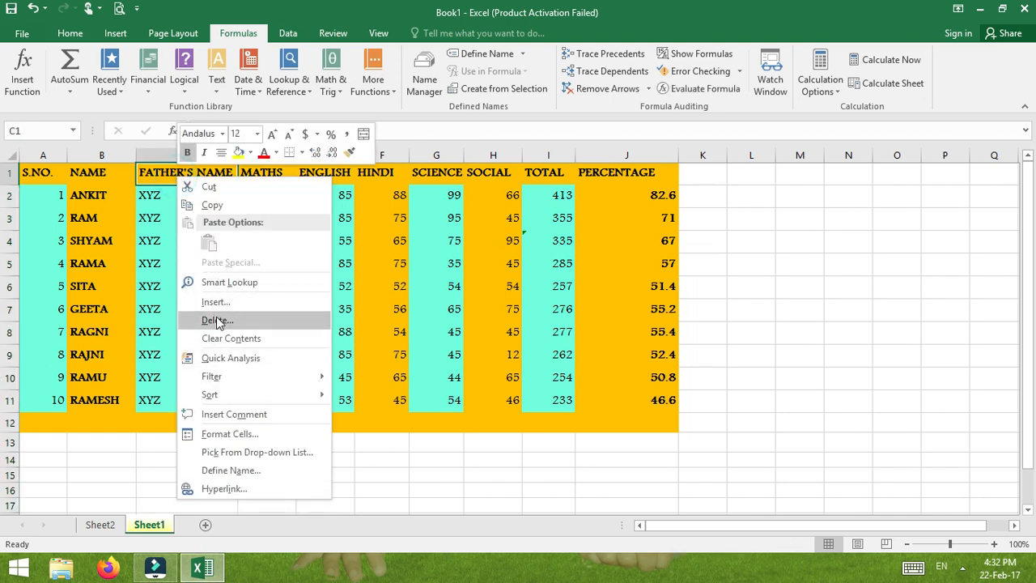
left_click(217, 320)
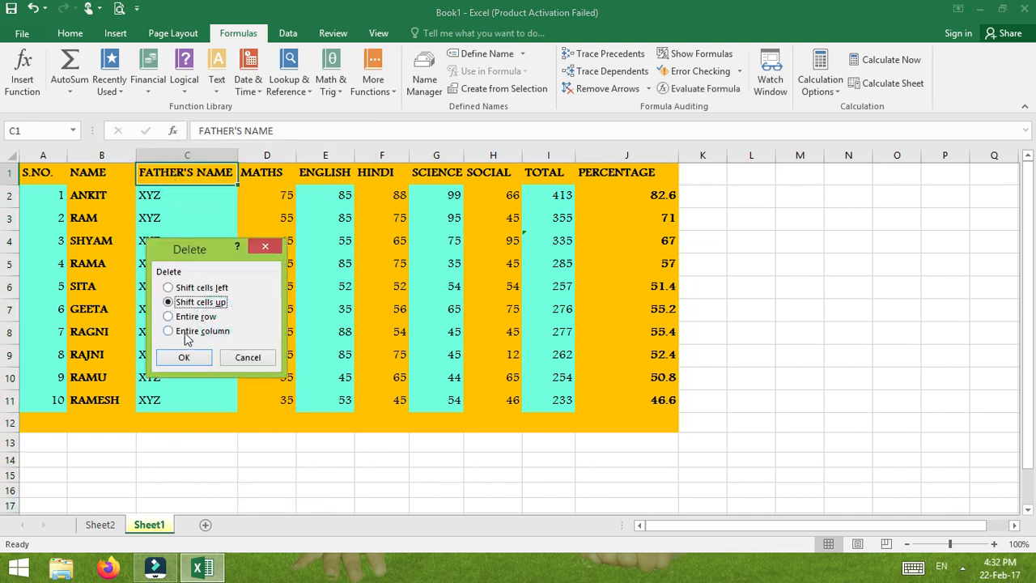
left_click(170, 331)
left_click(185, 358)
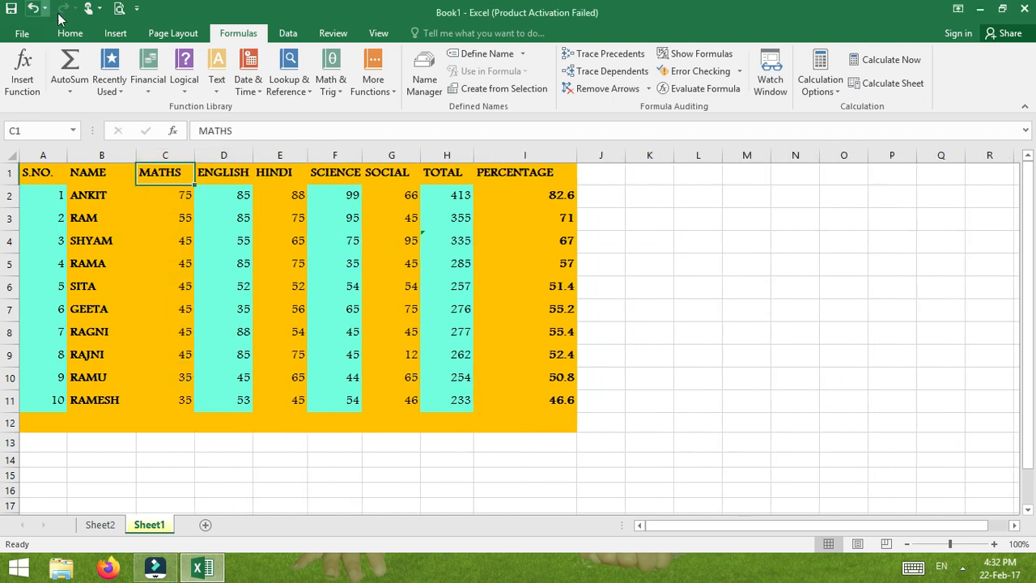
left_click(33, 9)
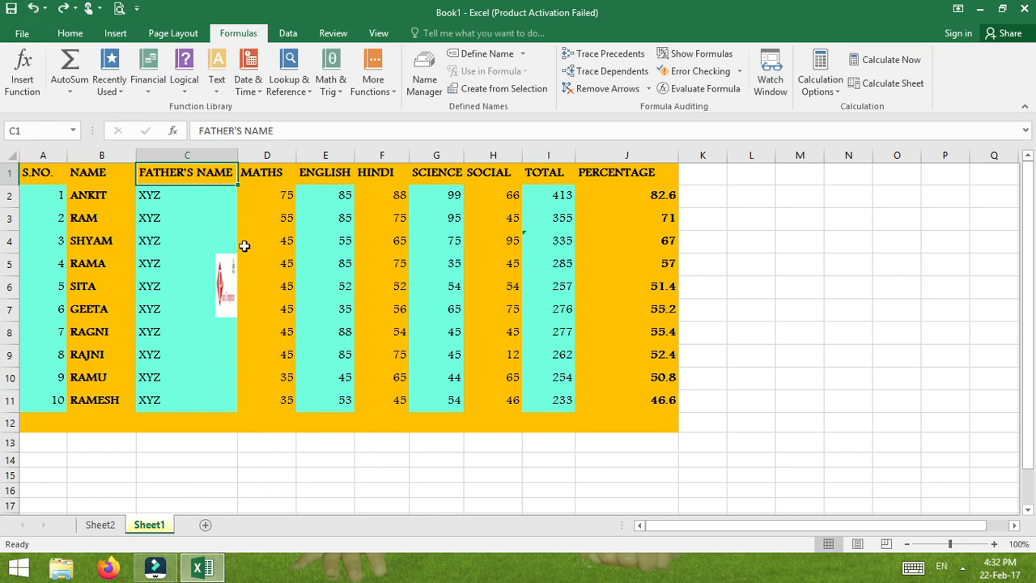
Move the logo picture below the table near F13:F17 and delete the FATHER'S NAME column.
left_click(228, 279)
left_click_drag(221, 273, 367, 461)
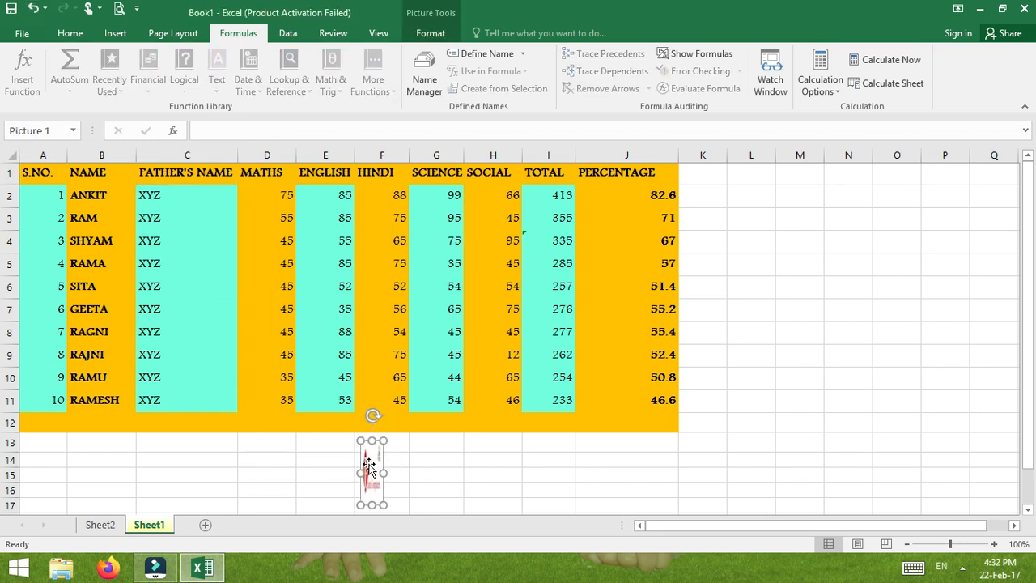
left_click(182, 156)
right_click(183, 160)
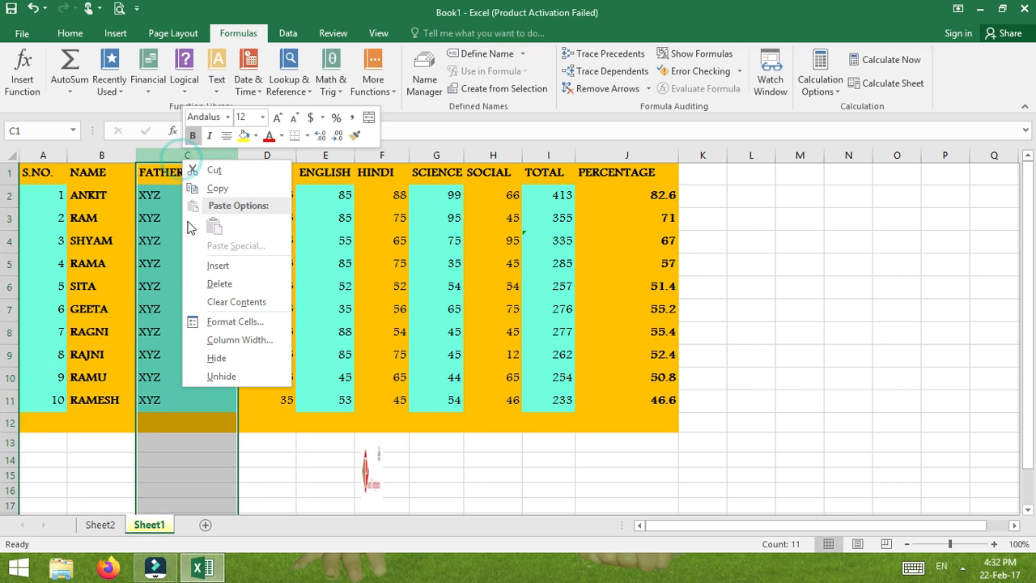
left_click(226, 285)
Widen the squeezed logo picture and place it beside the table around columns P to R, rows 2 to 5.
left_click(270, 475)
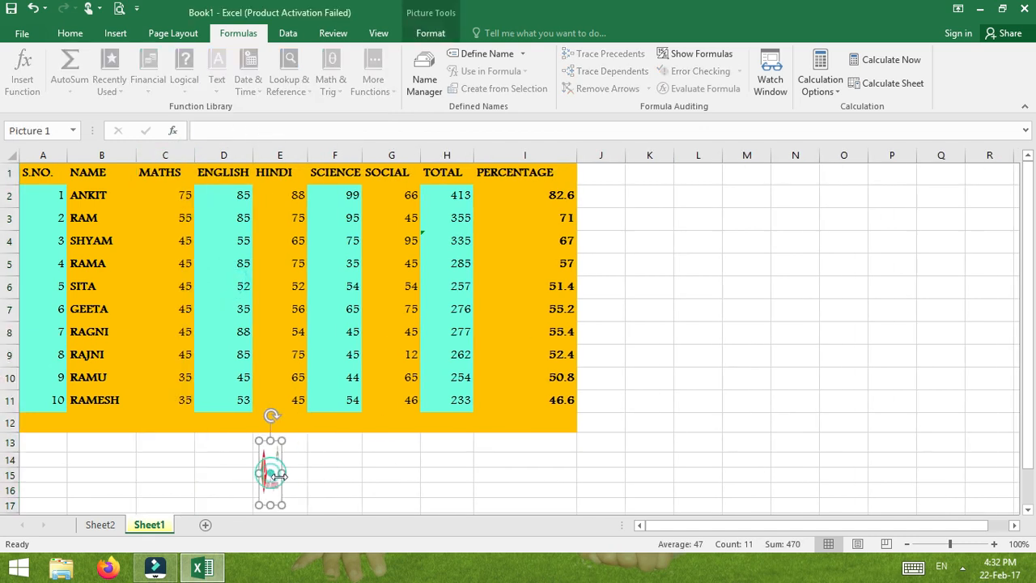
left_click_drag(280, 476, 946, 233)
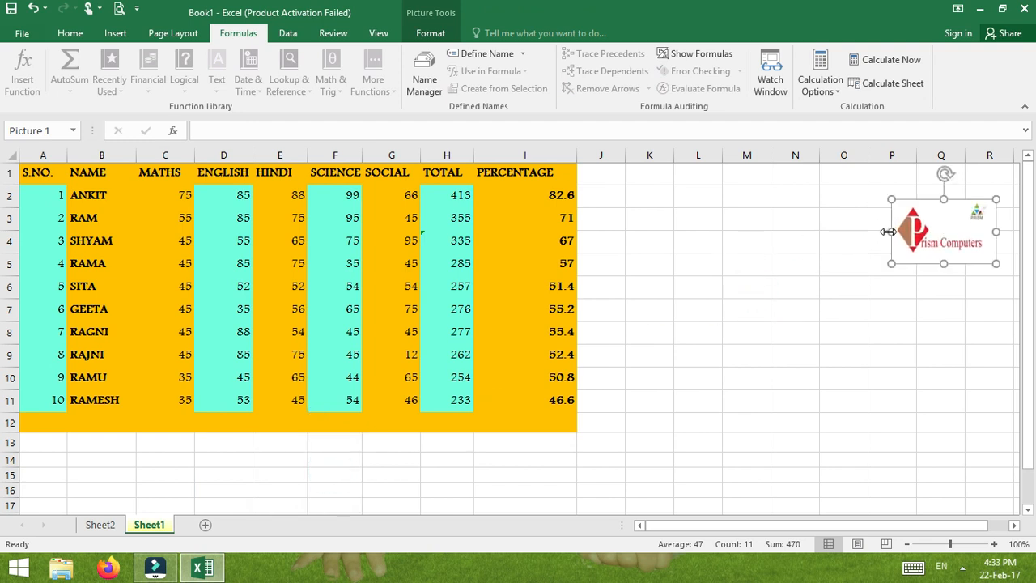
left_click_drag(891, 232, 873, 231)
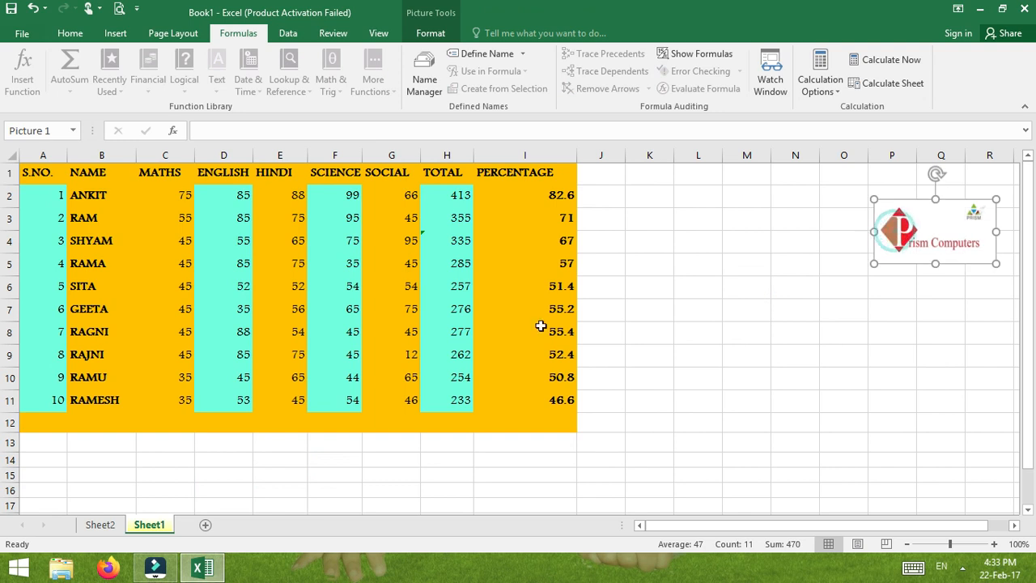
Clear the values in the TOTAL column from H2 to H11.
left_click_drag(447, 398, 458, 197)
key("Delete")
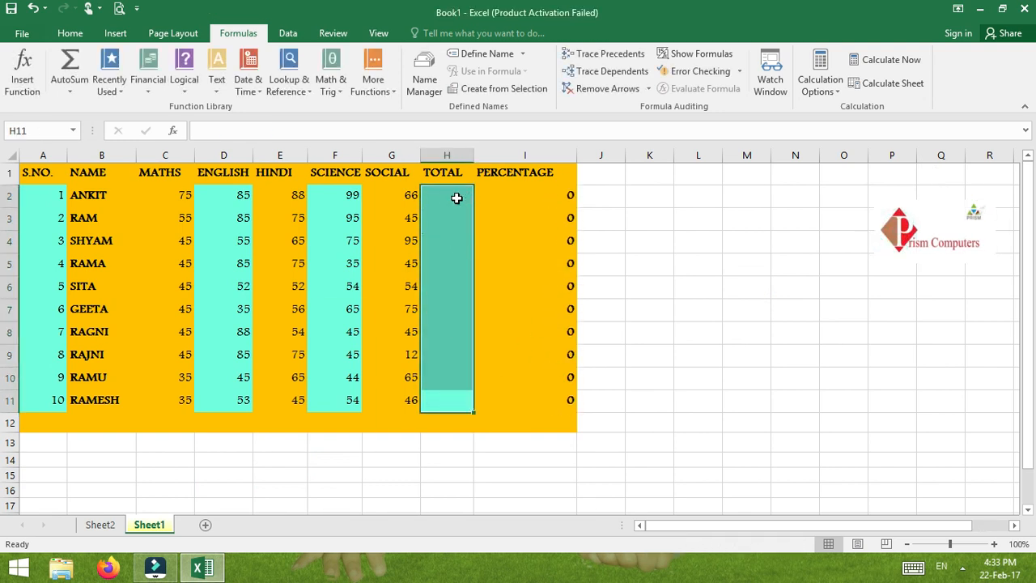
left_click(457, 197)
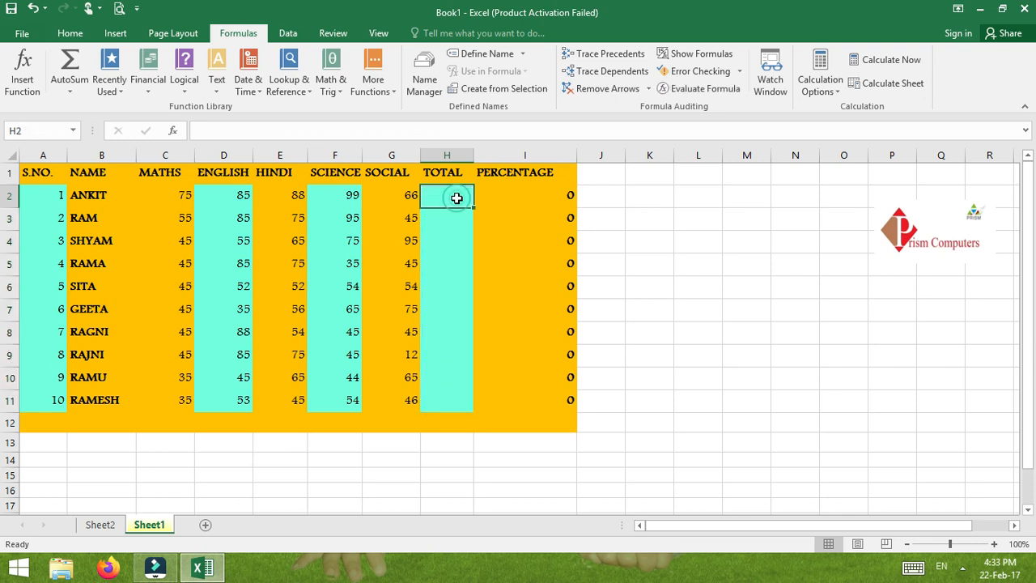
Start defining a workbook-scope name for the first student's name and marks in B2:G2.
left_click(104, 193)
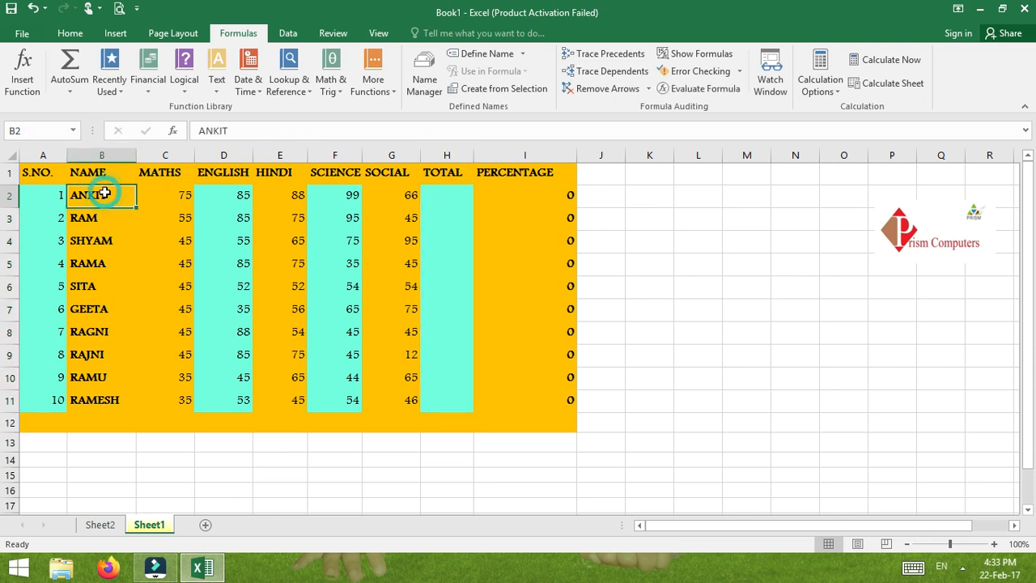
key("shift+Right")
key("shift+Right")
key("shift+Right")
key("shift+Right")
key("shift+Right")
key("shift+Right")
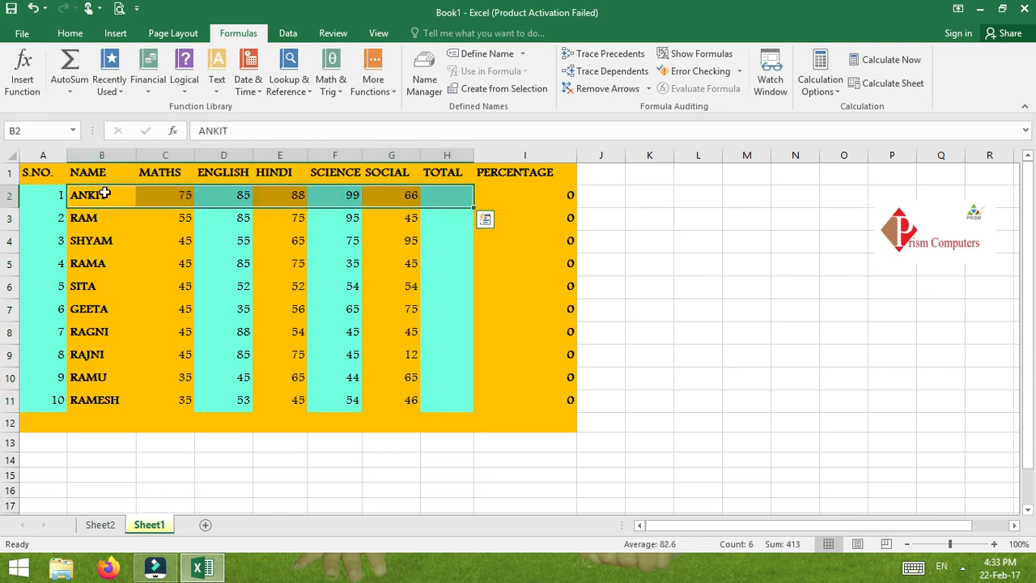
key("shift+Left")
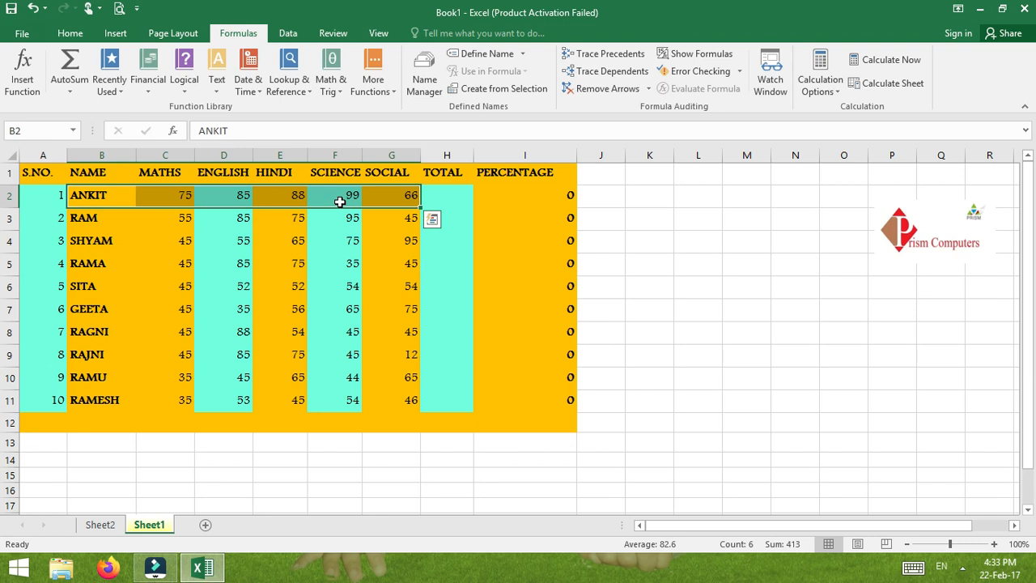
left_click(474, 54)
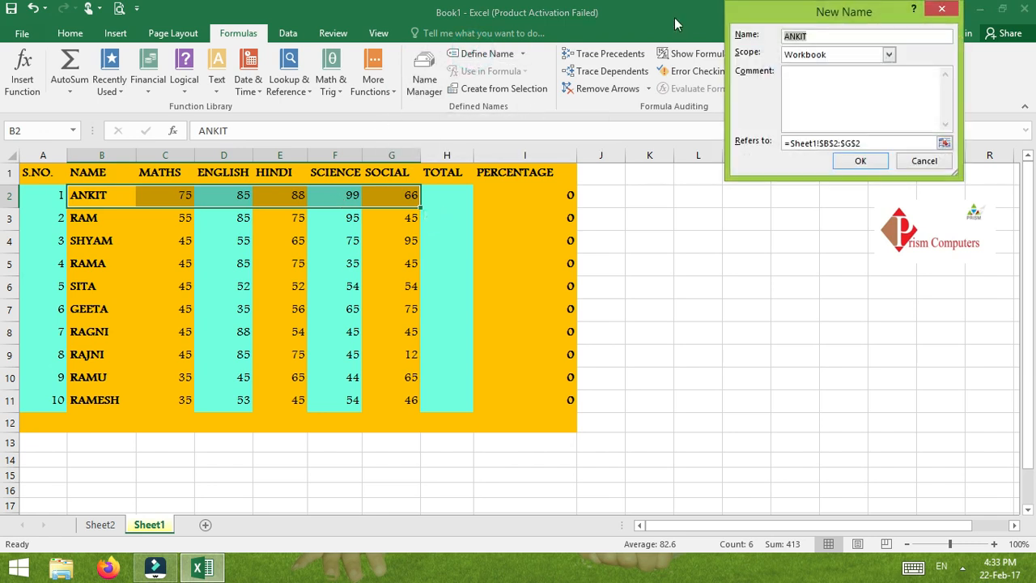
left_click_drag(784, 14, 258, 176)
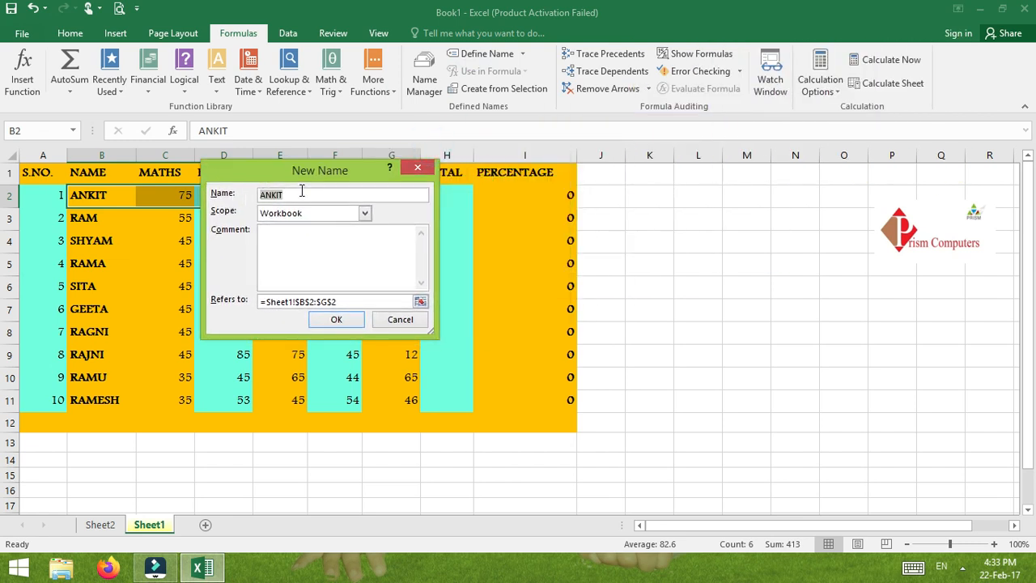
Examine the sheet name and the start and end cells in the reference of the first student's new name.
left_click(240, 306)
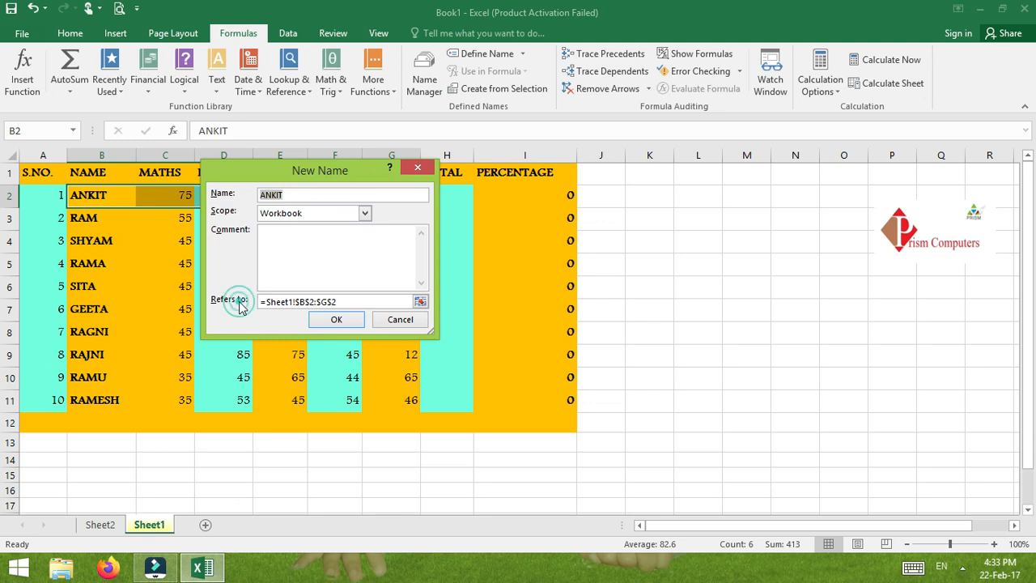
left_click(290, 304)
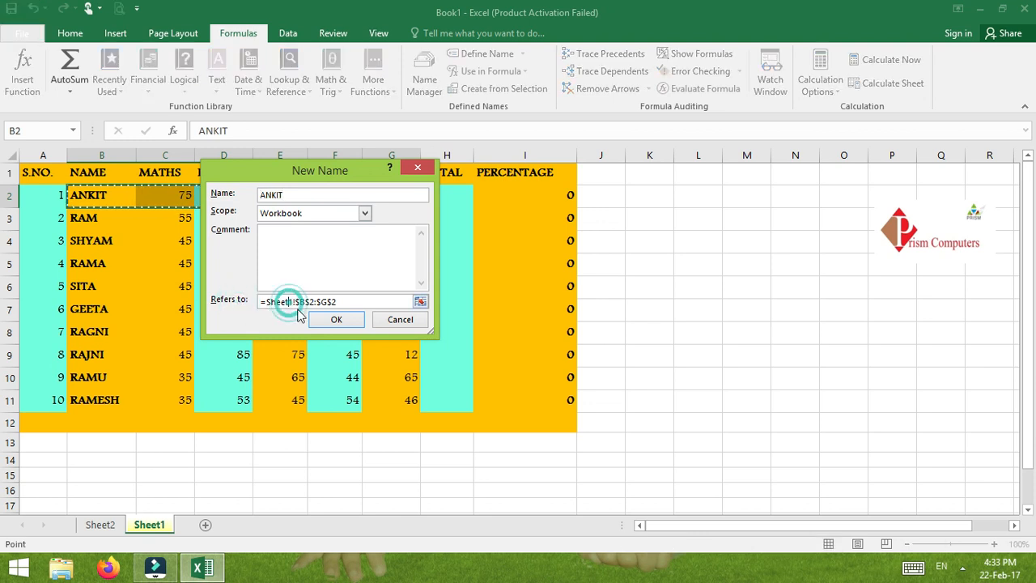
left_click(300, 302)
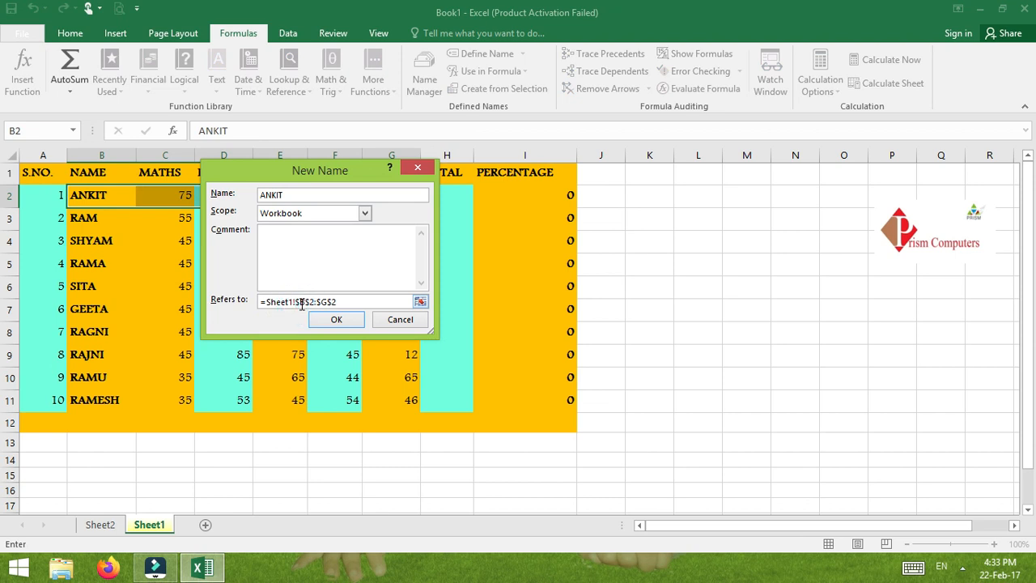
left_click(314, 301)
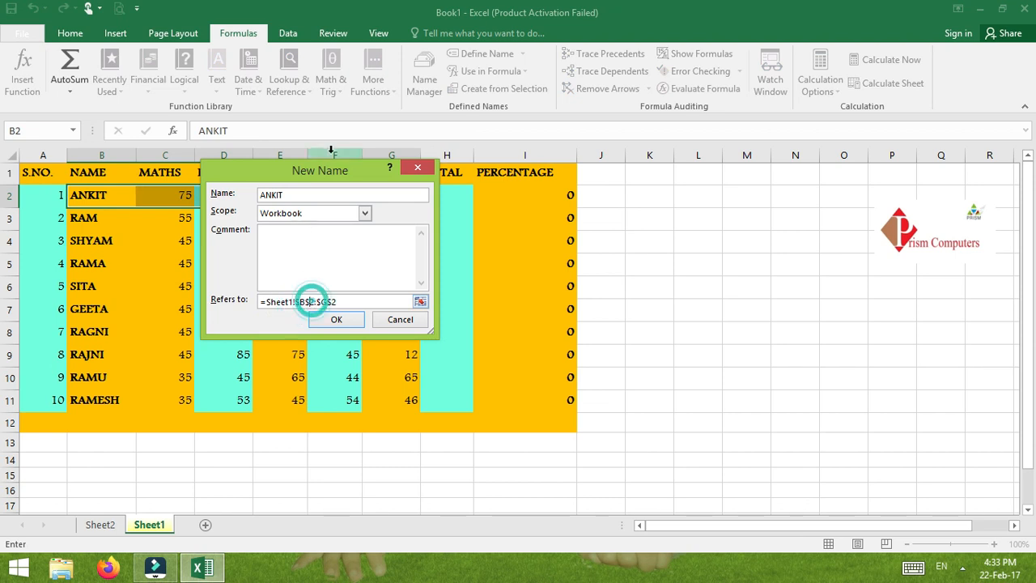
left_click_drag(333, 170, 448, 153)
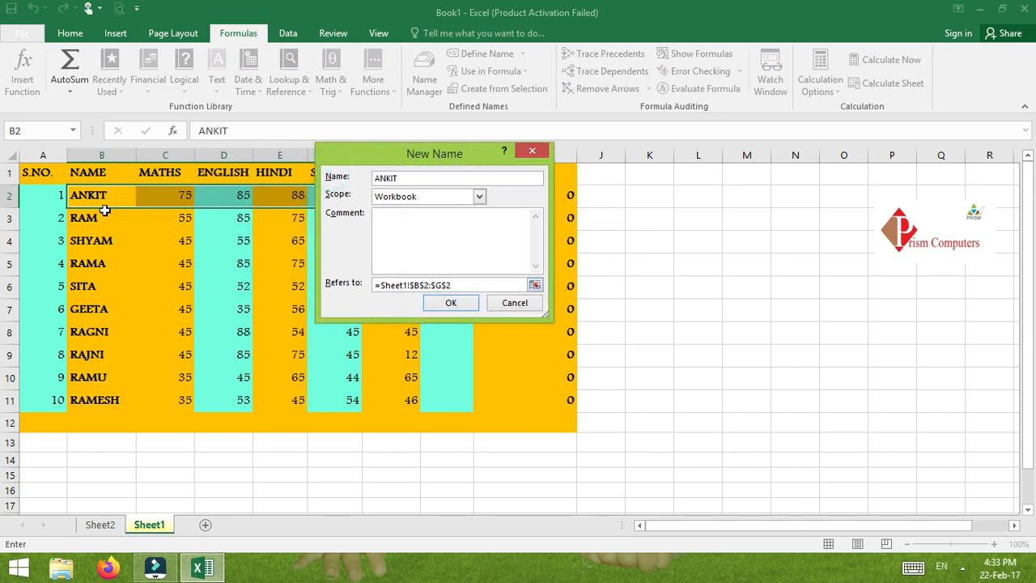
double_click(429, 284)
left_click(431, 284)
left_click(445, 284)
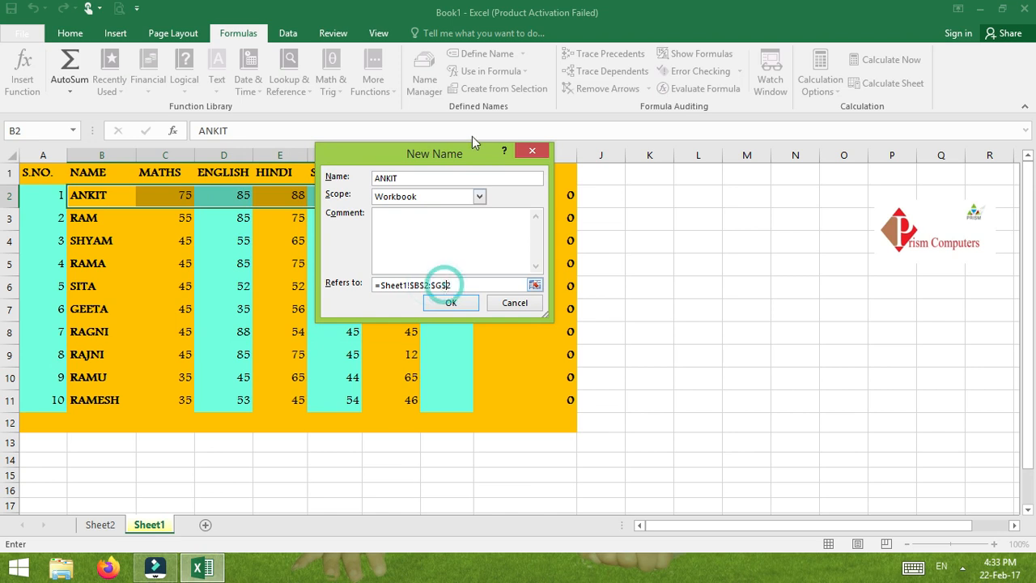
left_click_drag(468, 153, 639, 164)
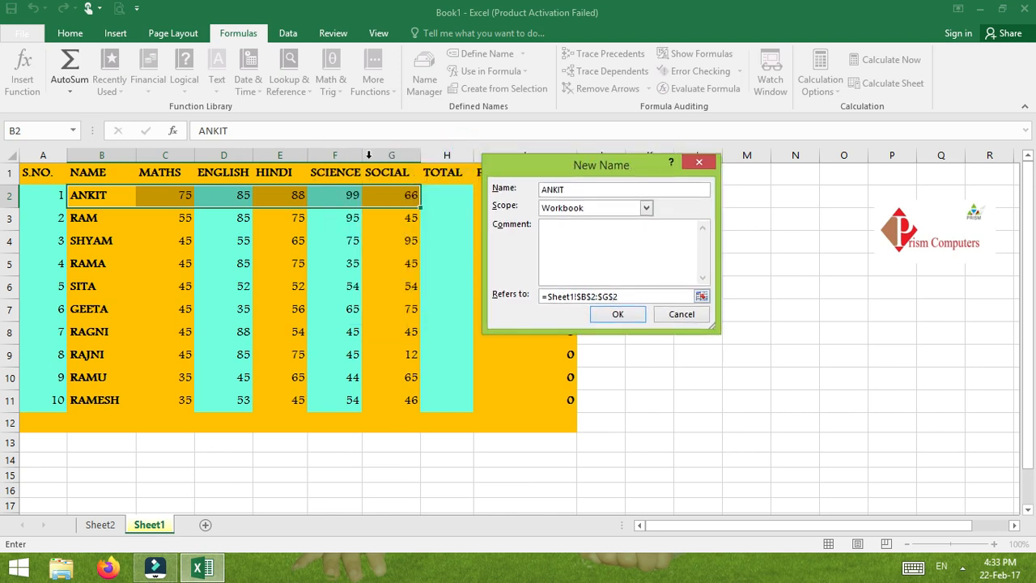
left_click(418, 203)
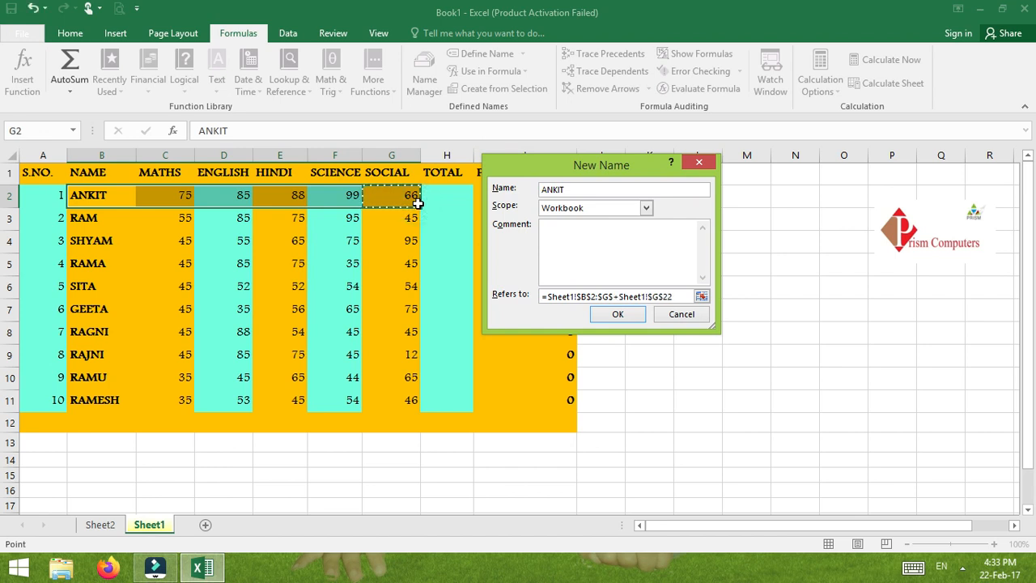
left_click(686, 295)
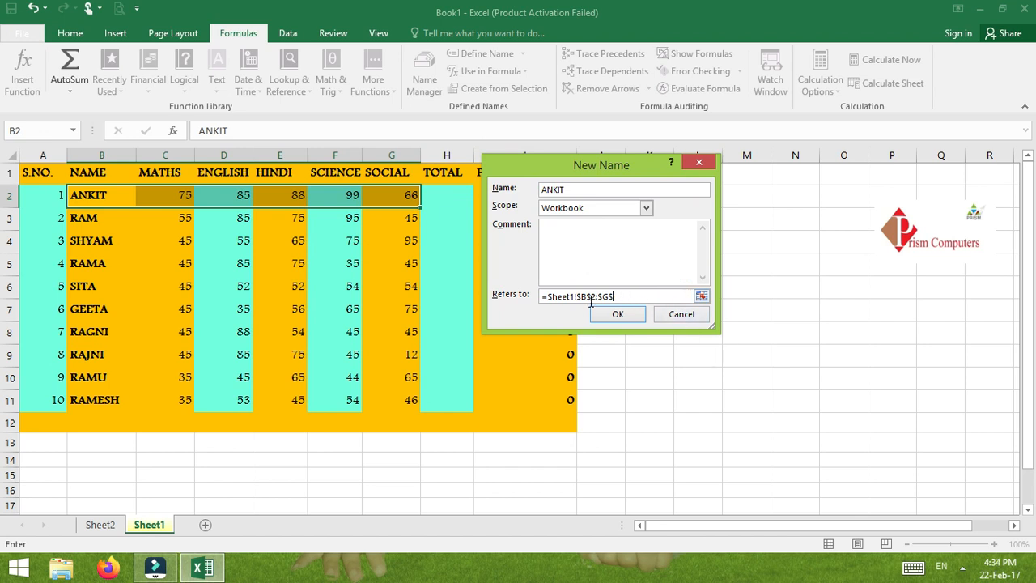
left_click(613, 315)
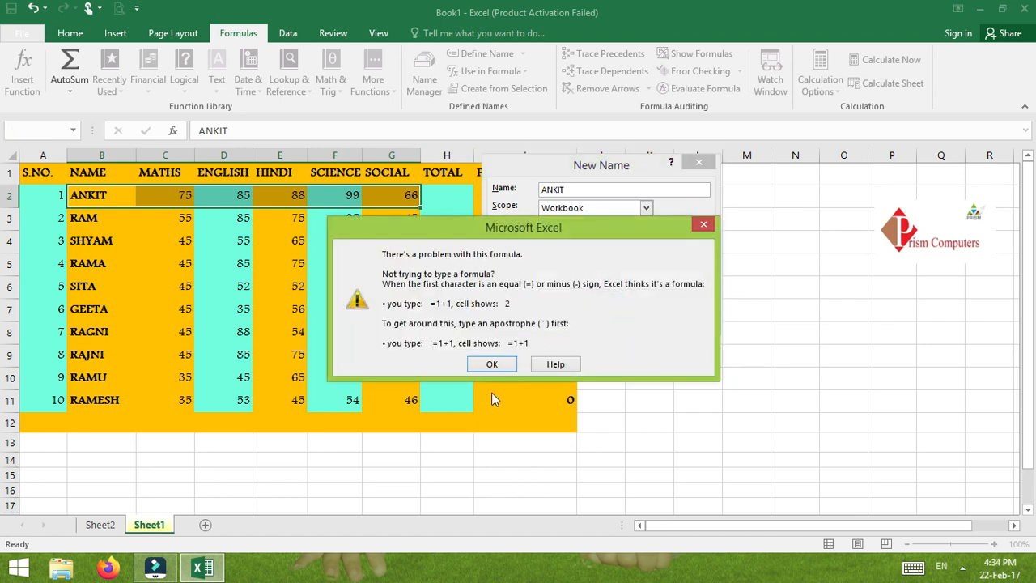
left_click(703, 224)
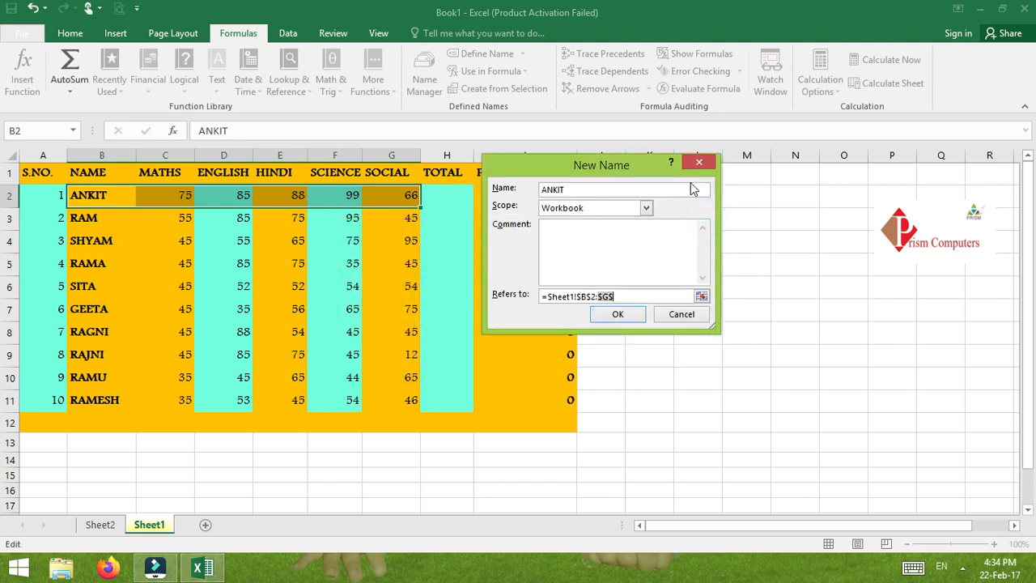
Complete the reference as =Sheet1!$B$2:$G$2 and create the first student's named range.
left_click(621, 297)
type("2")
left_click(620, 318)
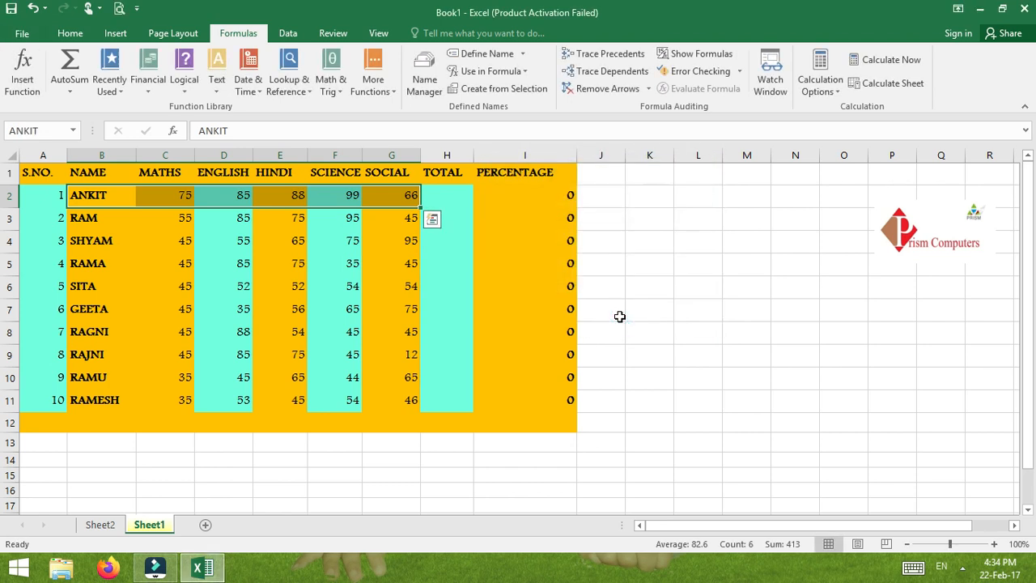
Define a name for the second student's row B3:G3 using the suggested student name, and view the names available for formulas.
left_click(87, 215)
key("shift+Right")
key("shift+Right")
key("shift+Right")
key("shift+Right")
key("shift+Right")
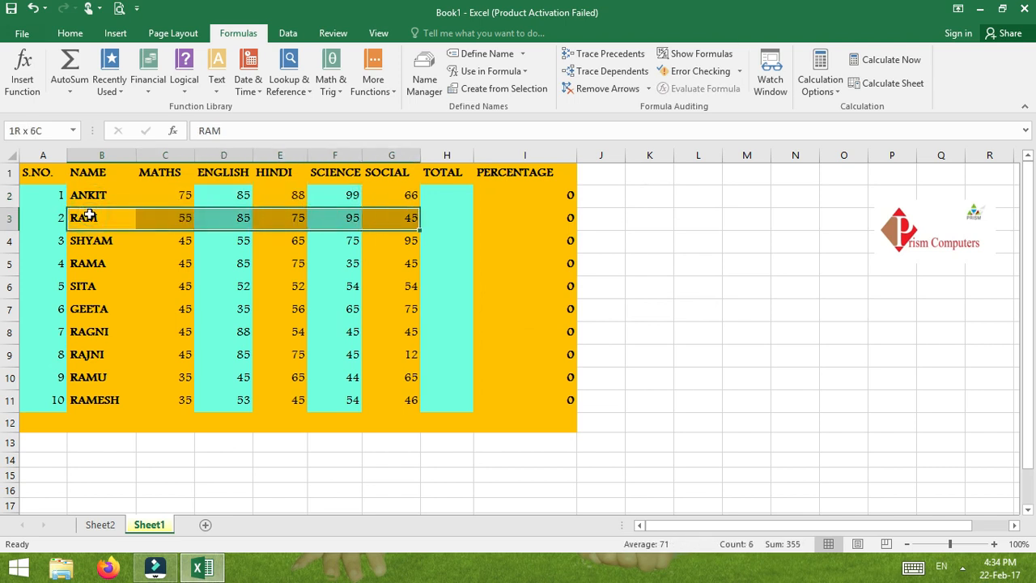
left_click(494, 57)
key("Return")
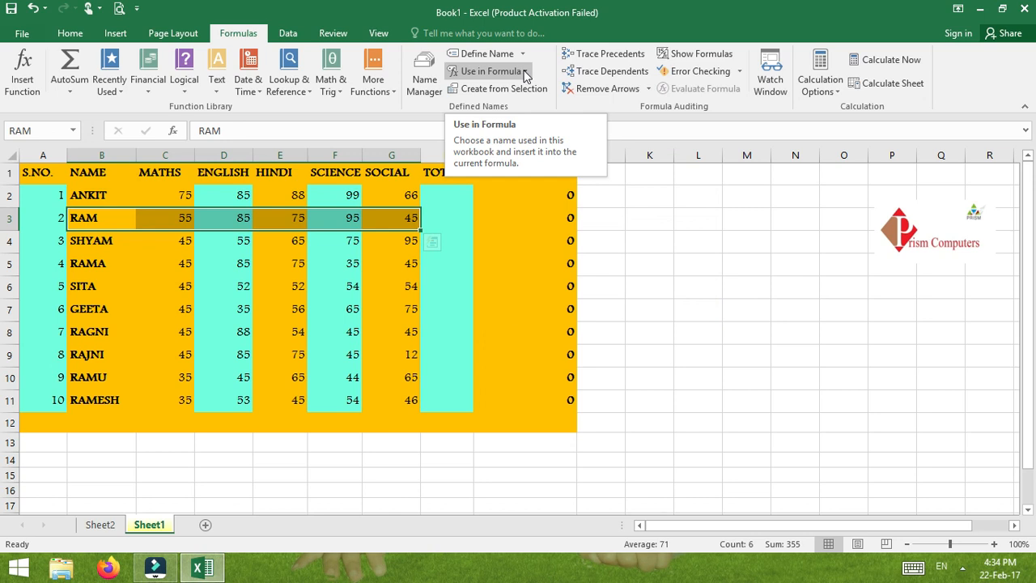
left_click(527, 74)
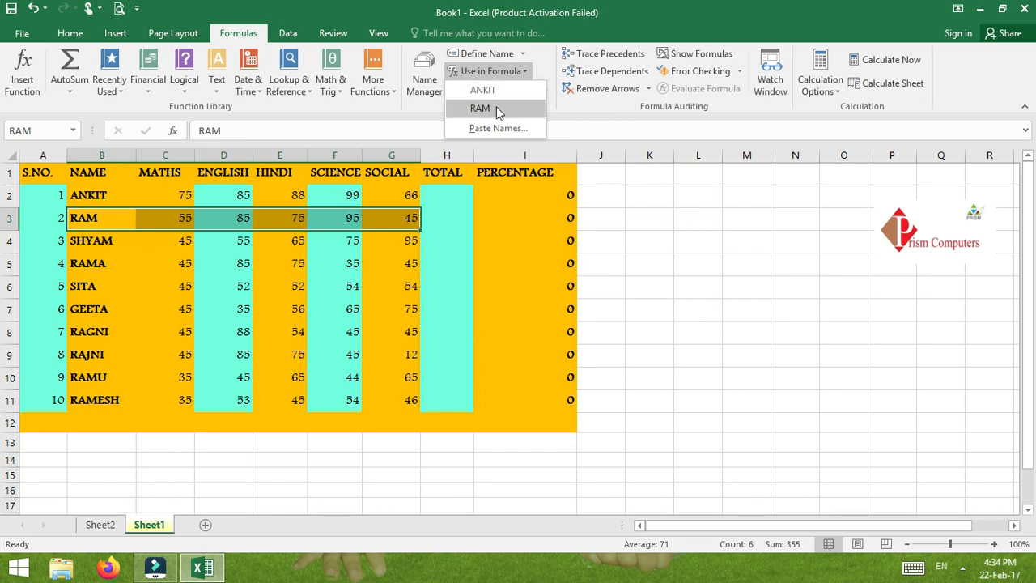
left_click(94, 267)
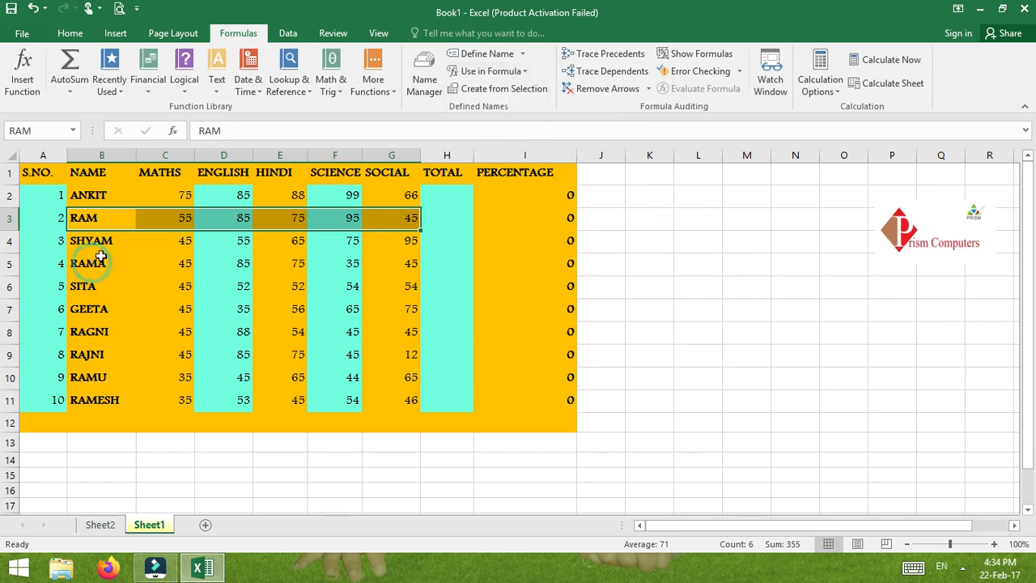
Define a name for the third student's row B4:G4 using the suggested student name.
left_click(99, 241)
key("shift+Right")
key("shift+Right")
key("shift+Right")
key("shift+Right")
key("shift+Right")
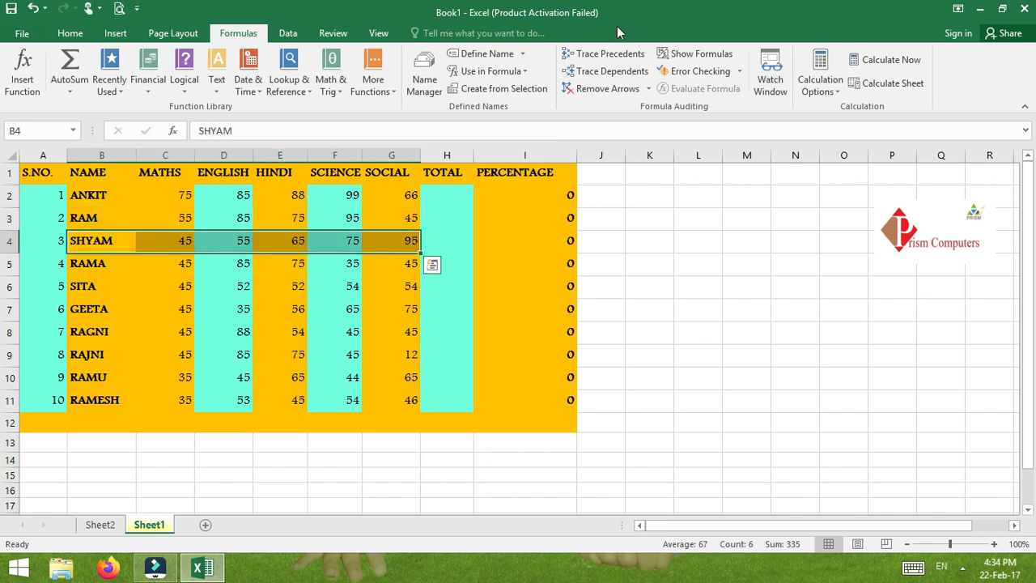
left_click(488, 55)
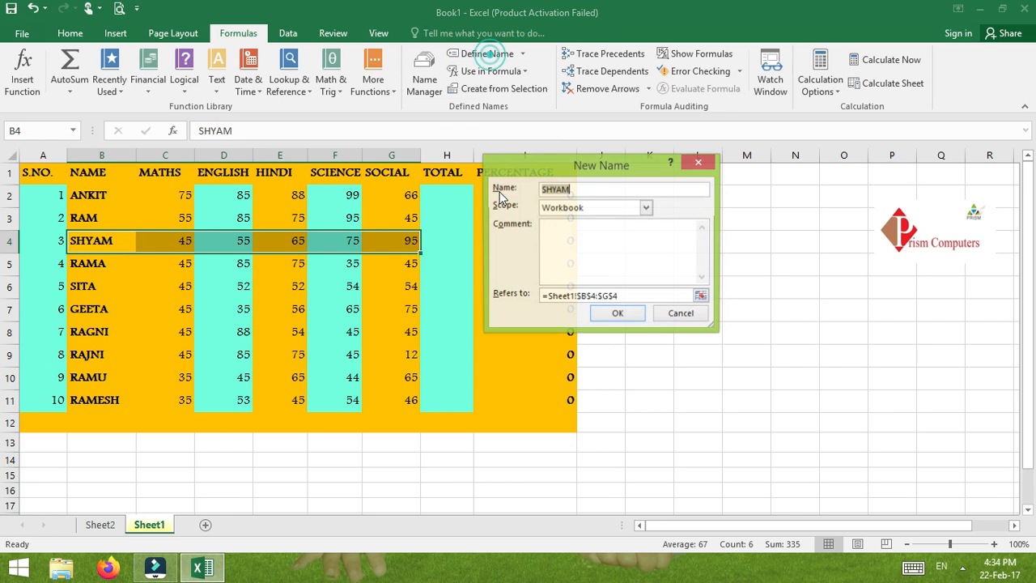
left_click(618, 314)
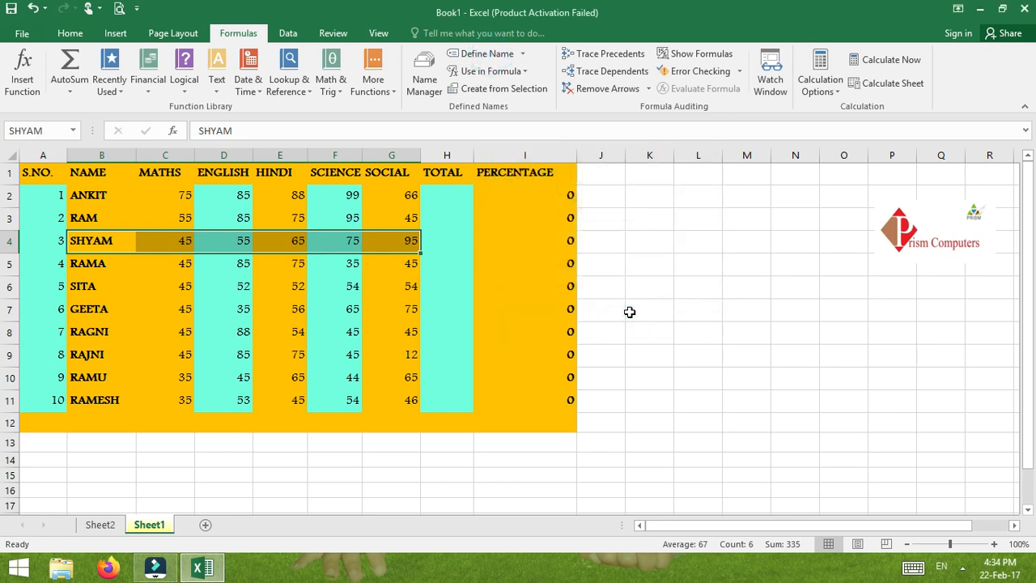
Delete the third student's named range for B4:G4 in the Name Manager and check the names available for formulas.
left_click(422, 84)
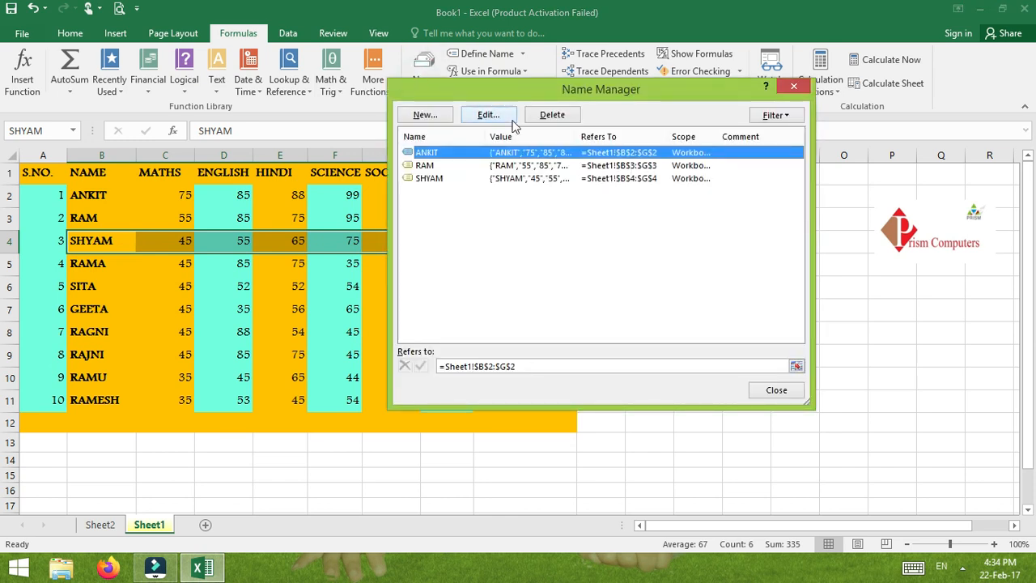
left_click_drag(528, 90, 359, 105)
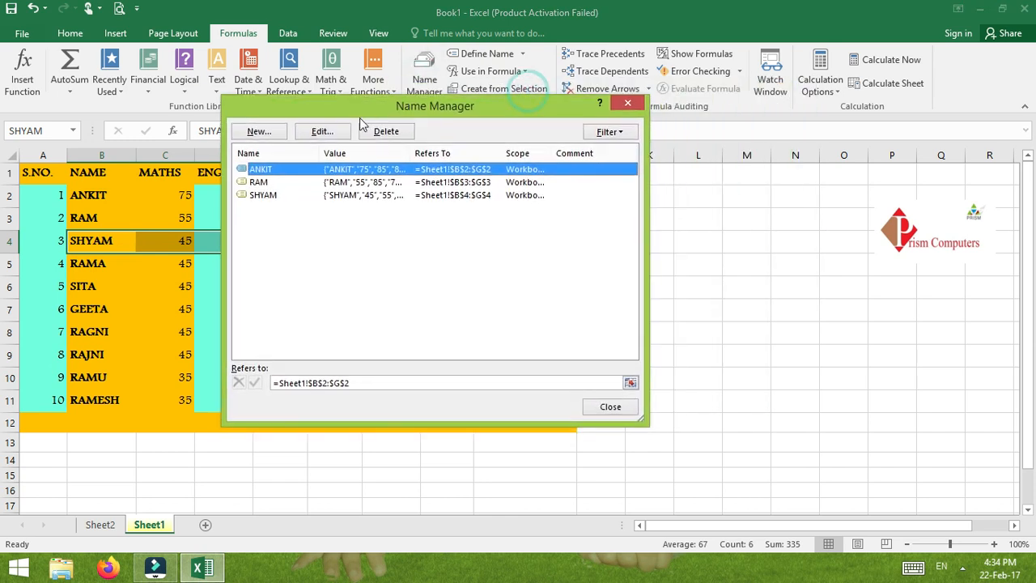
left_click(296, 196)
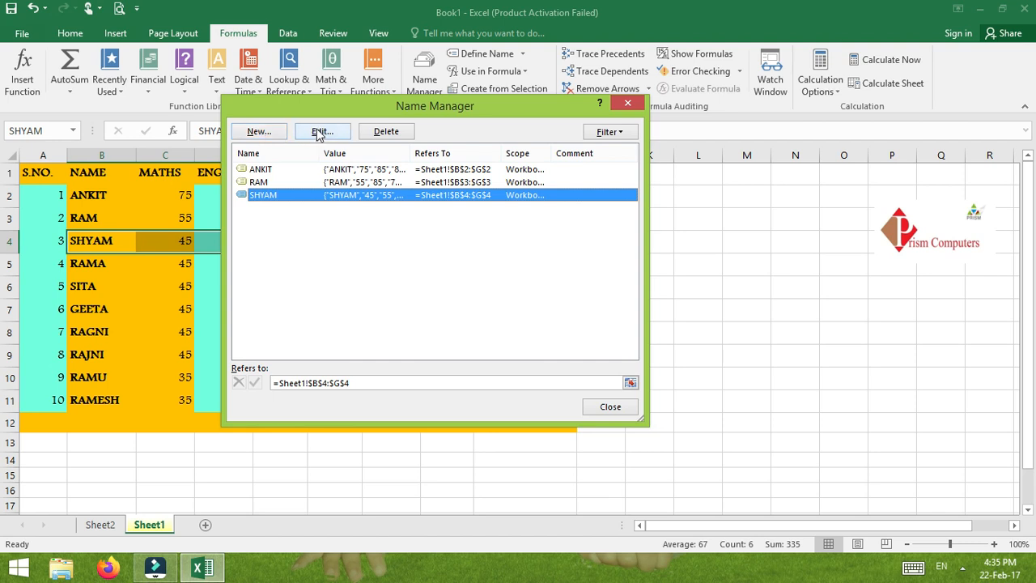
left_click(387, 132)
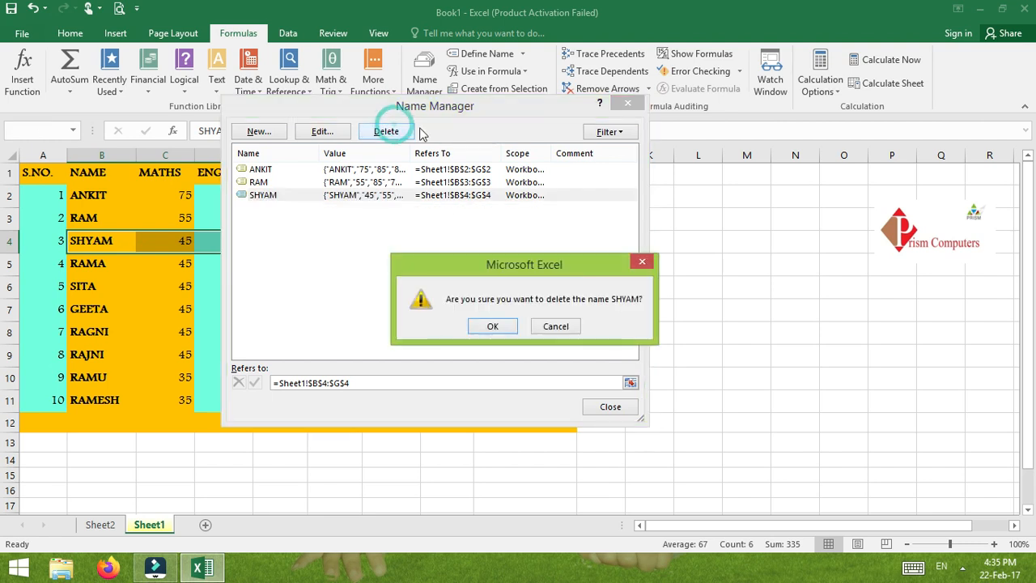
left_click(489, 327)
left_click_drag(437, 110, 684, 120)
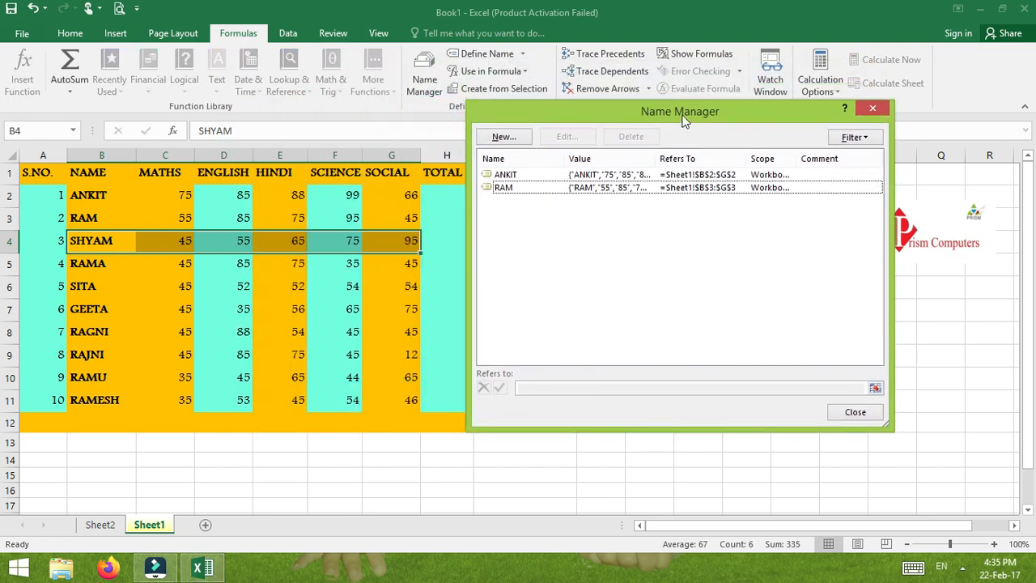
left_click(863, 415)
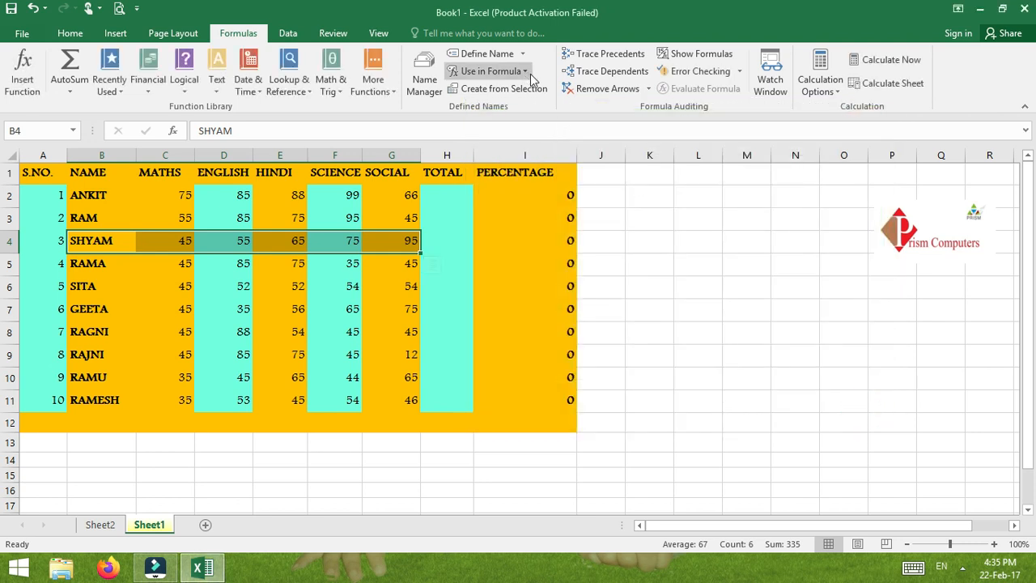
left_click(530, 74)
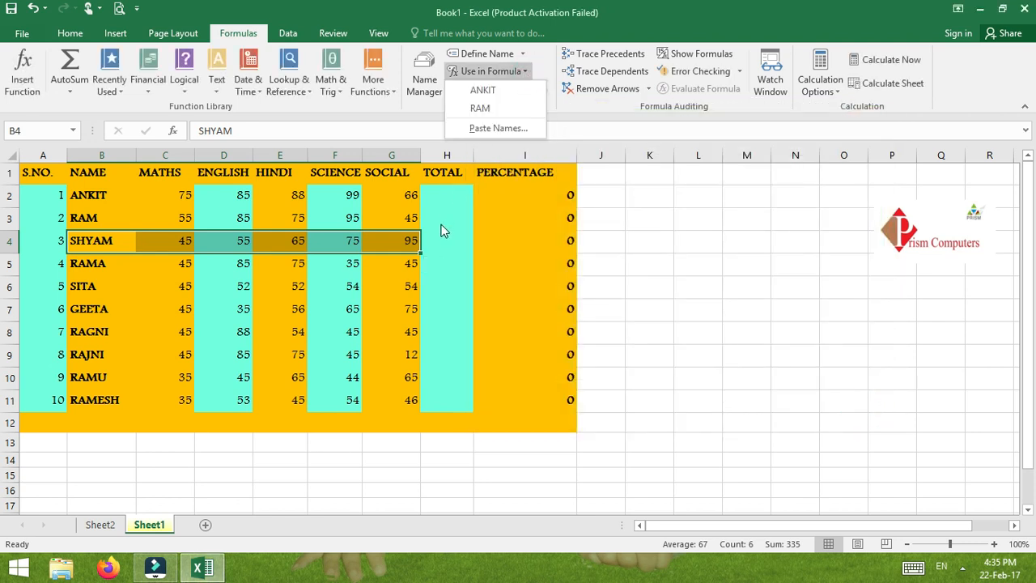
left_click(436, 248)
Total the first student's marks in H2 with a SUM formula that uses that student's named range.
left_click(441, 195)
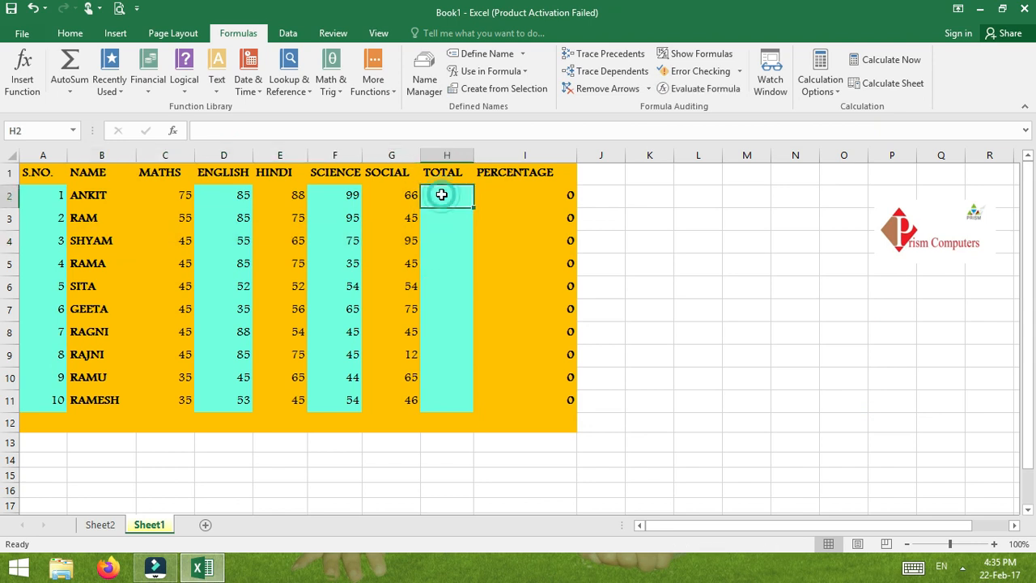
type("=s")
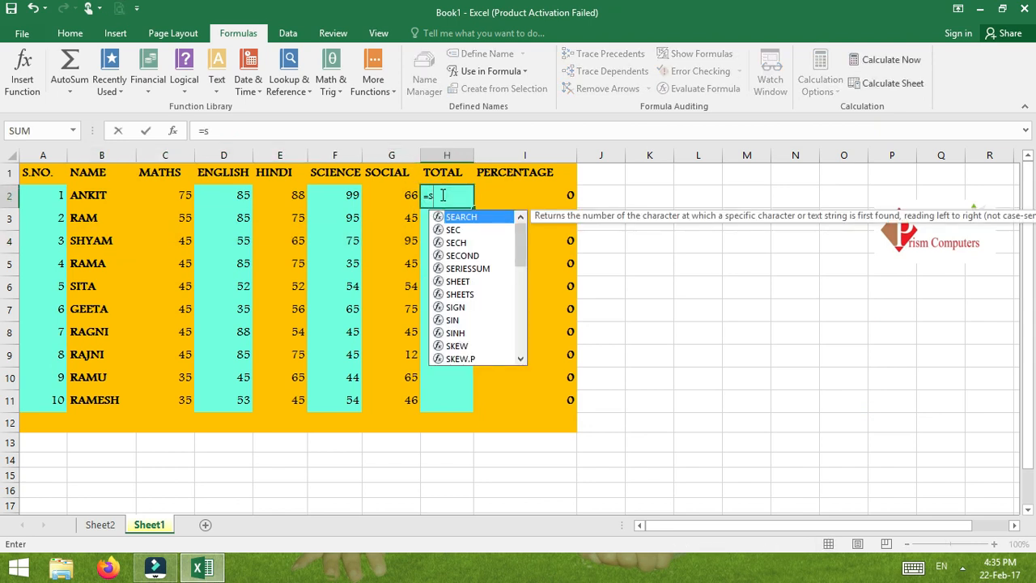
type("um(")
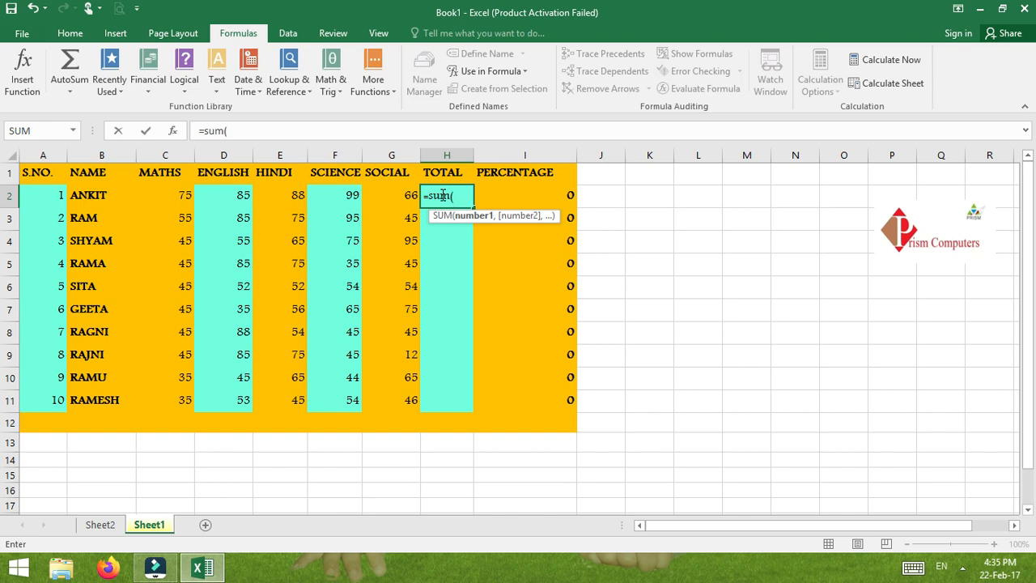
type("anki")
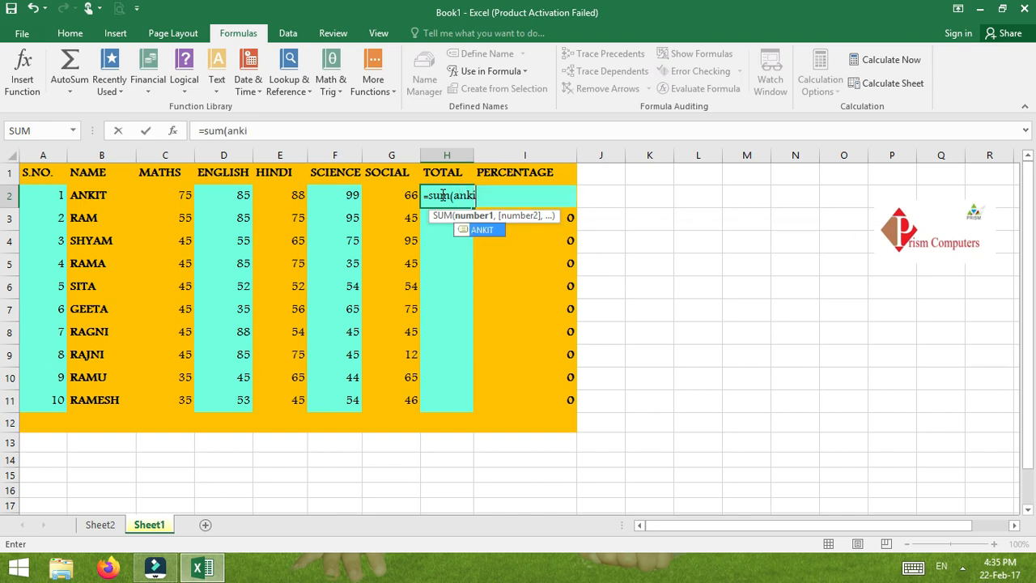
type("t)")
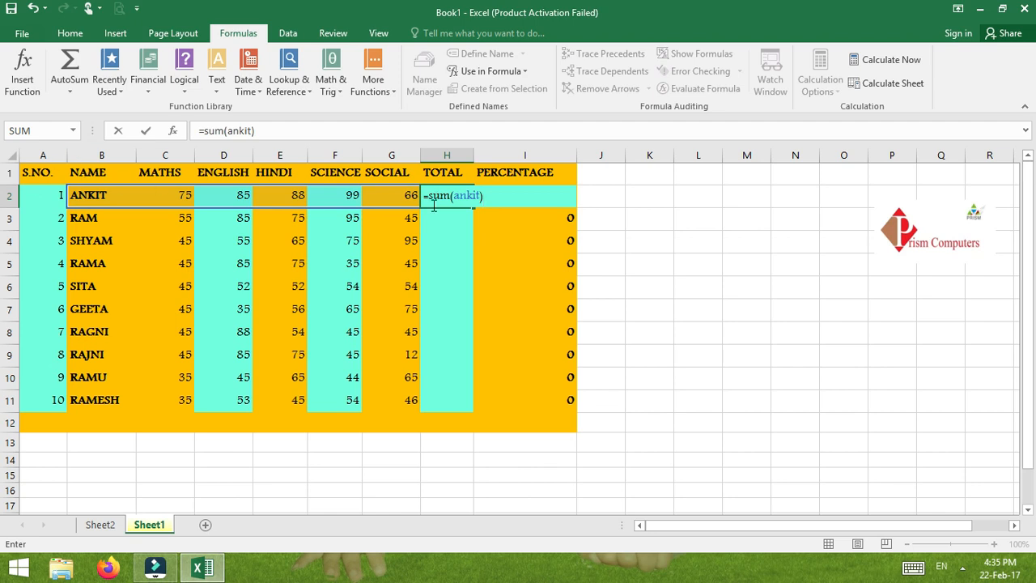
key("Return")
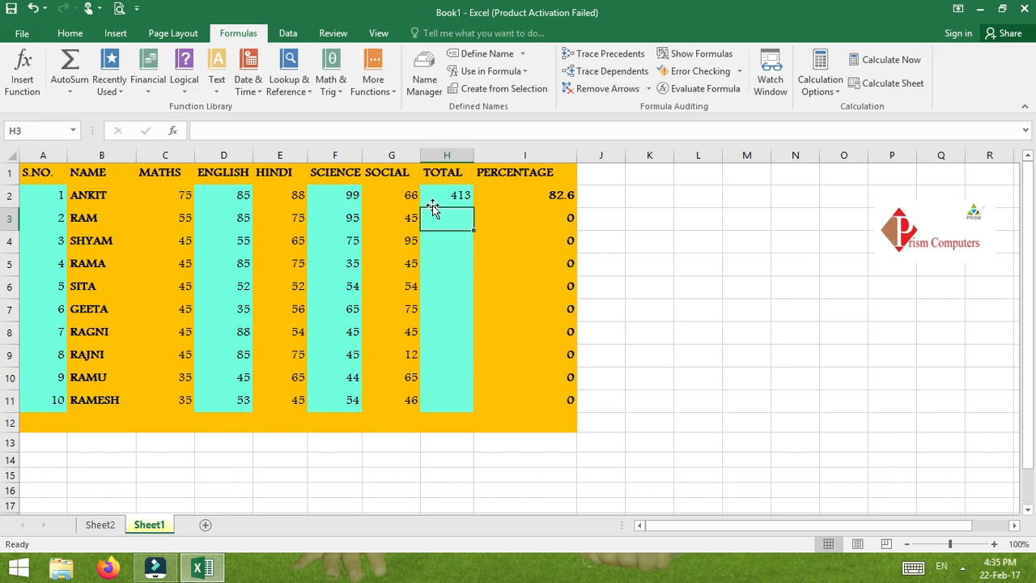
Fill the total formula from H2 down through H11 and inspect the formula copied into H11.
left_click(446, 193)
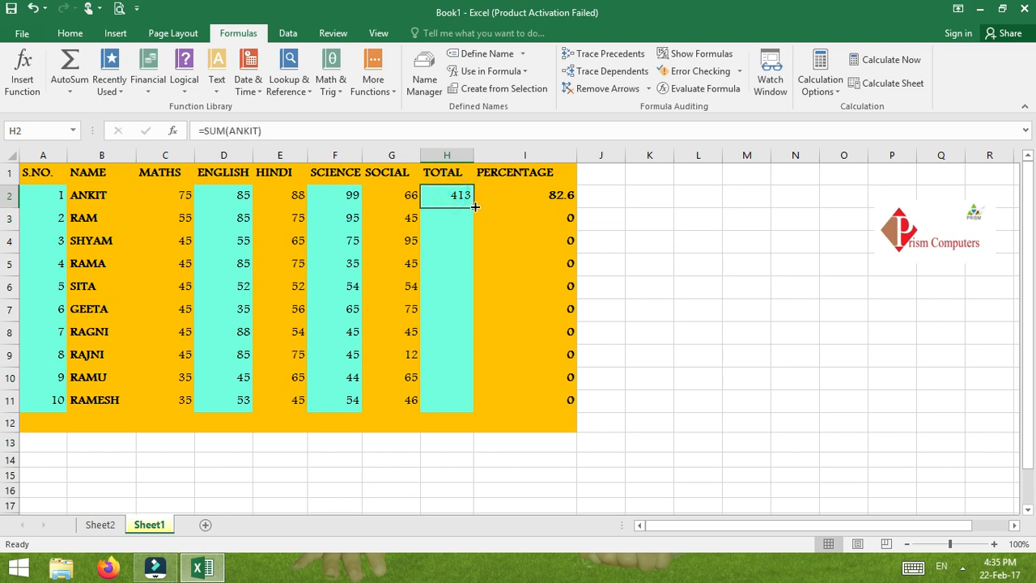
left_click_drag(475, 207, 472, 415)
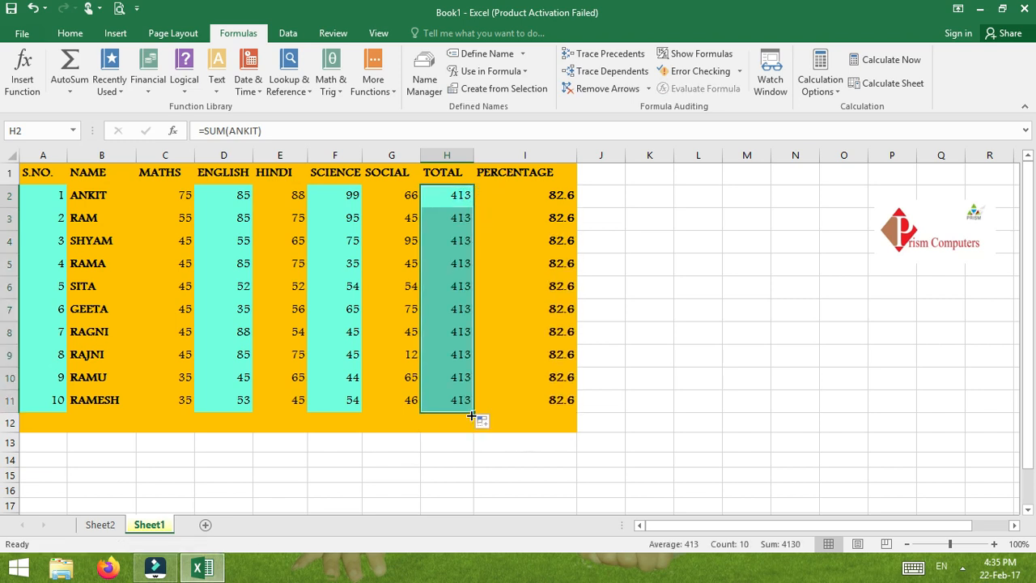
left_click(451, 400)
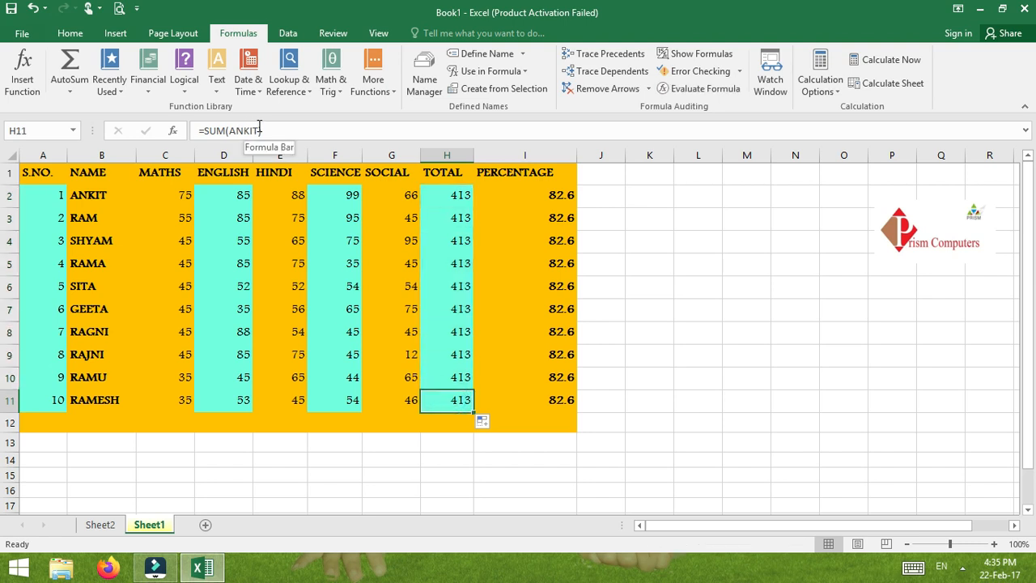
left_click(175, 197)
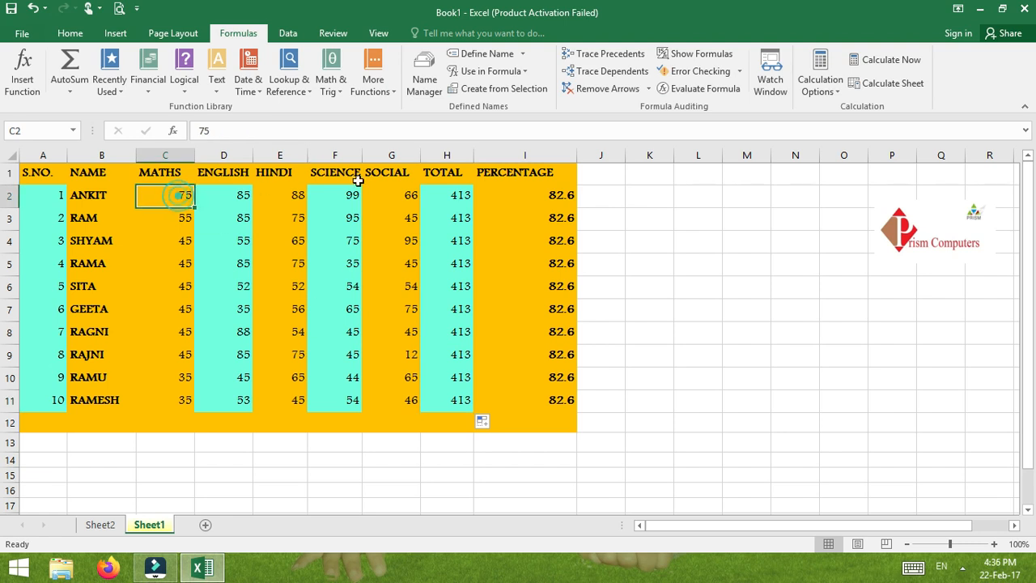
left_click(393, 193)
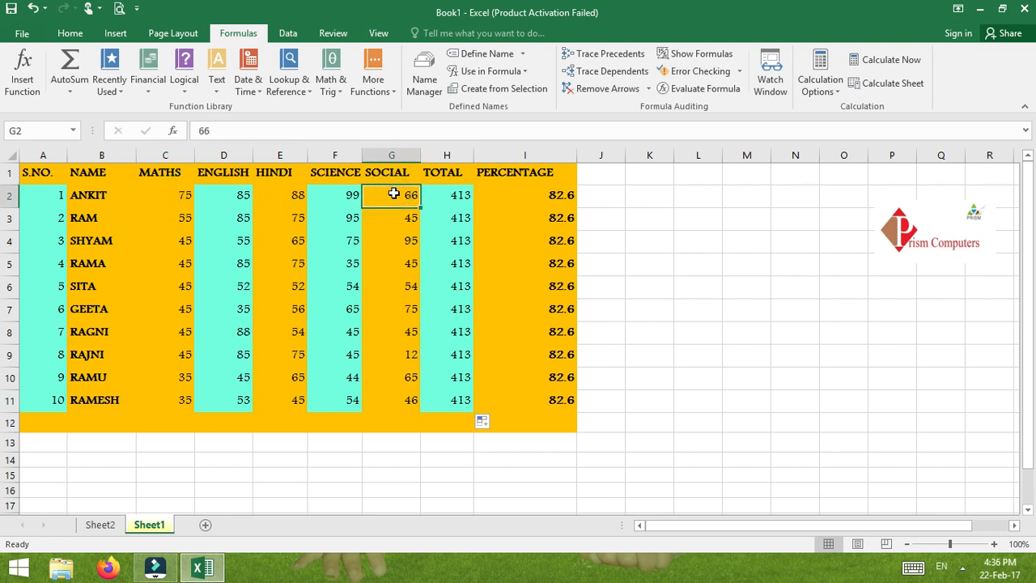
left_click(444, 397)
double_click(443, 400)
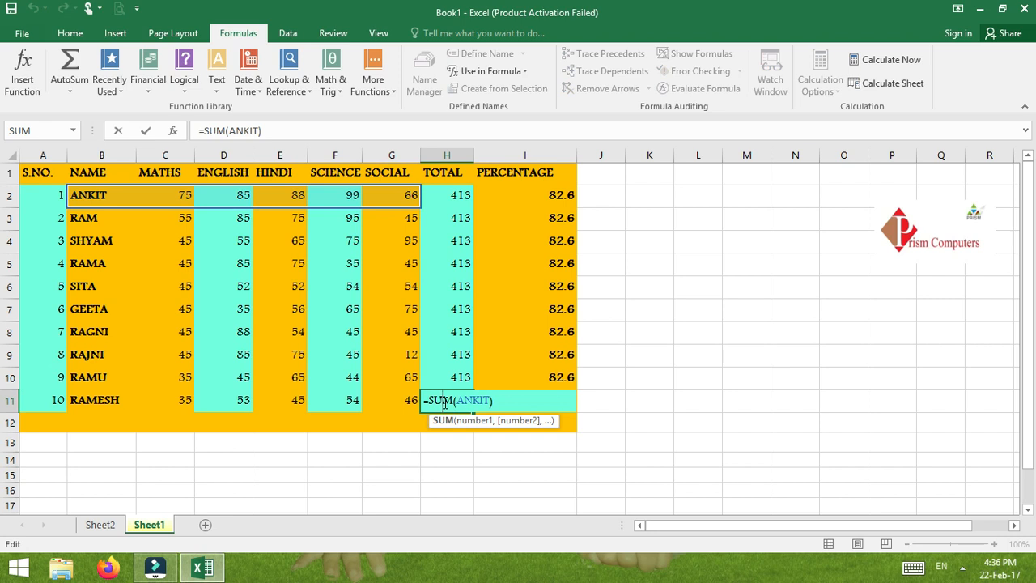
left_click(496, 400)
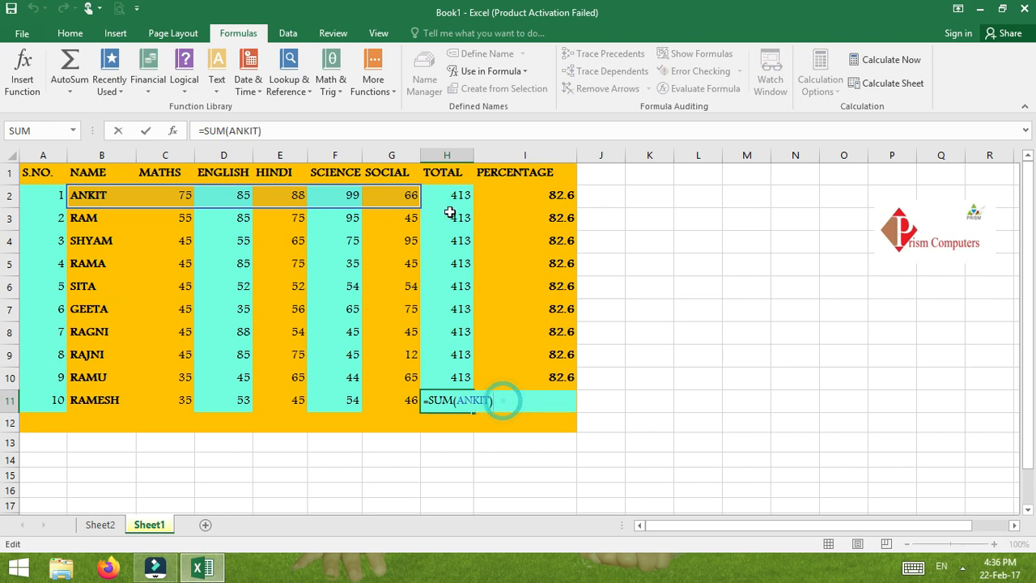
Change the SUM formula in H3 so that it uses the second student's named range.
left_click(461, 236)
left_click(460, 215)
double_click(460, 217)
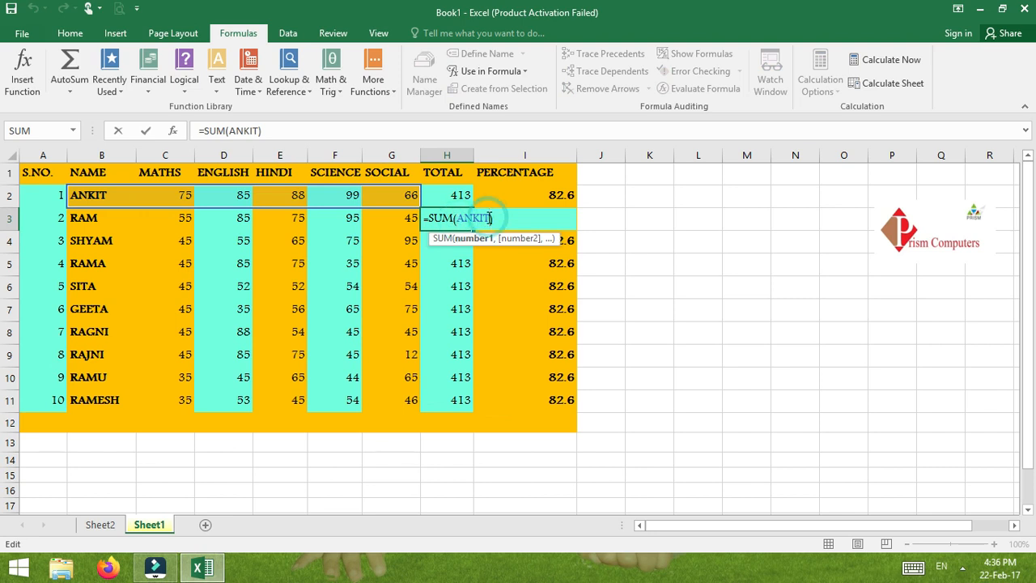
key("BackSpace")
key("BackSpace")
key("BackSpace")
key("BackSpace")
key("BackSpace")
type("ram")
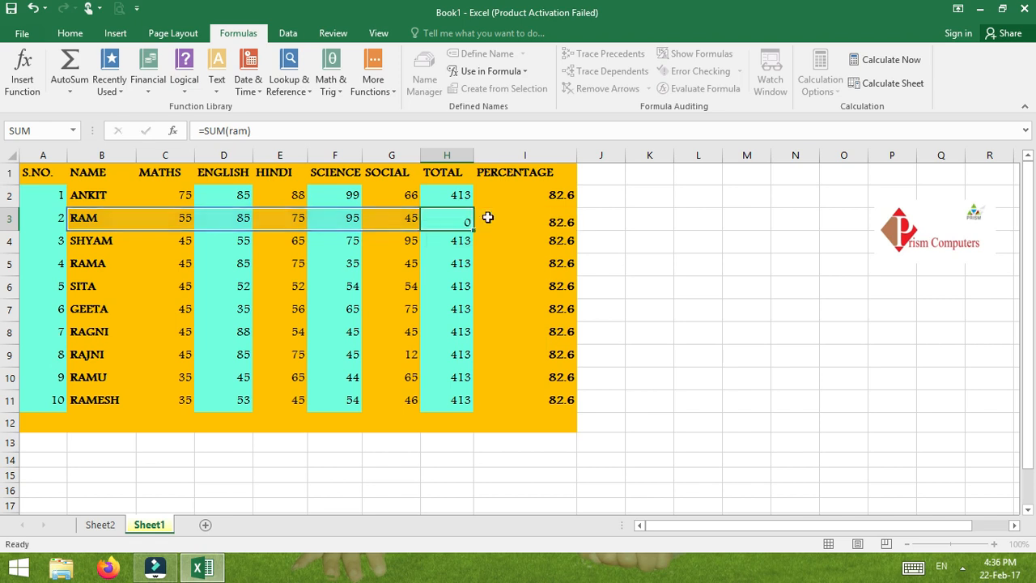
key("Return")
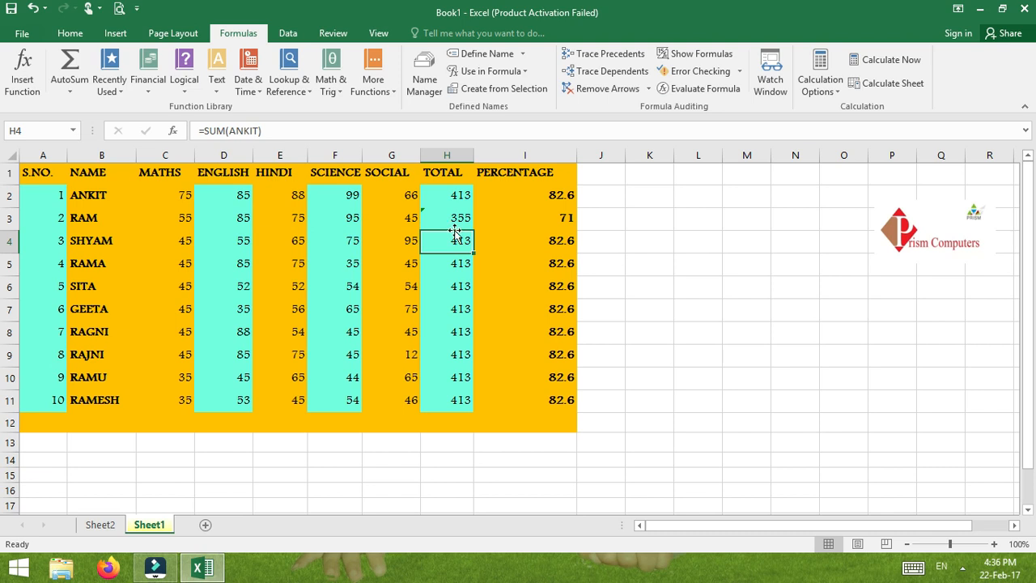
Clear the copied totals in H4:H11.
key("shift+Down")
key("shift+Down")
key("shift+Down")
key("shift+Down")
key("shift+Down")
key("shift+Down")
key("shift+Down")
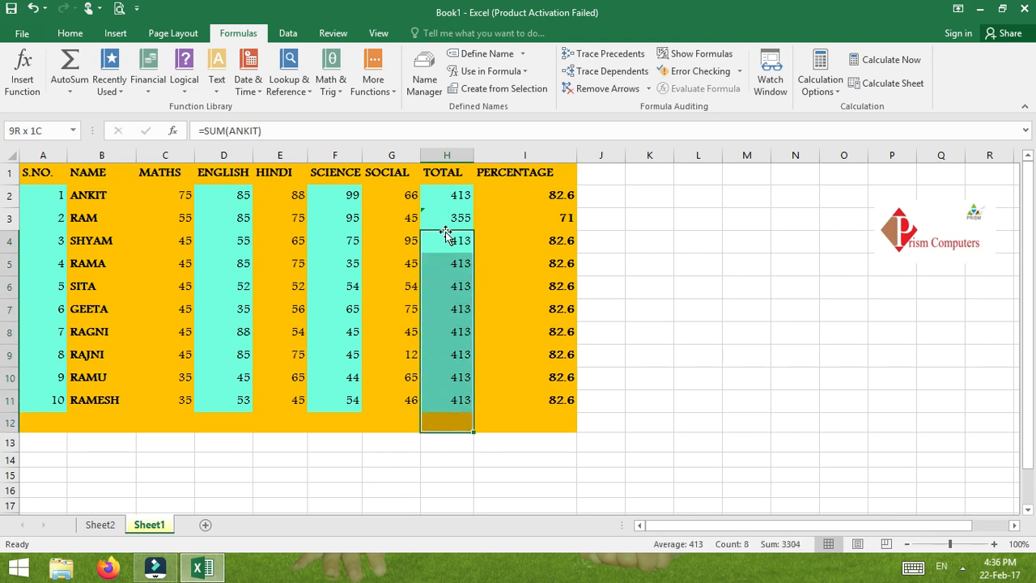
key("Delete")
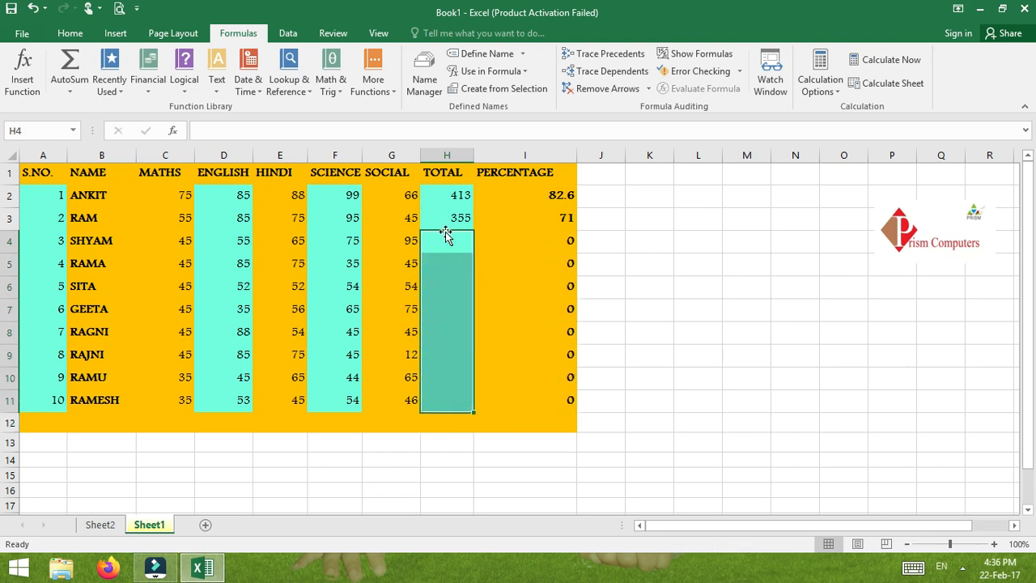
Review the total formulas in H2 and H3, and view the options for creating names from a selection.
left_click(461, 195)
left_click(461, 216)
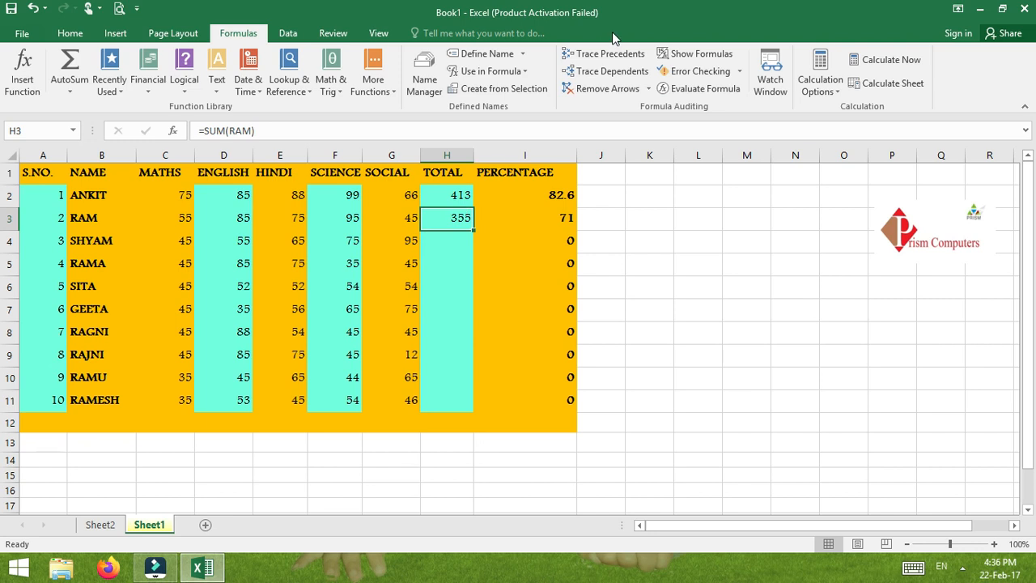
left_click(479, 89)
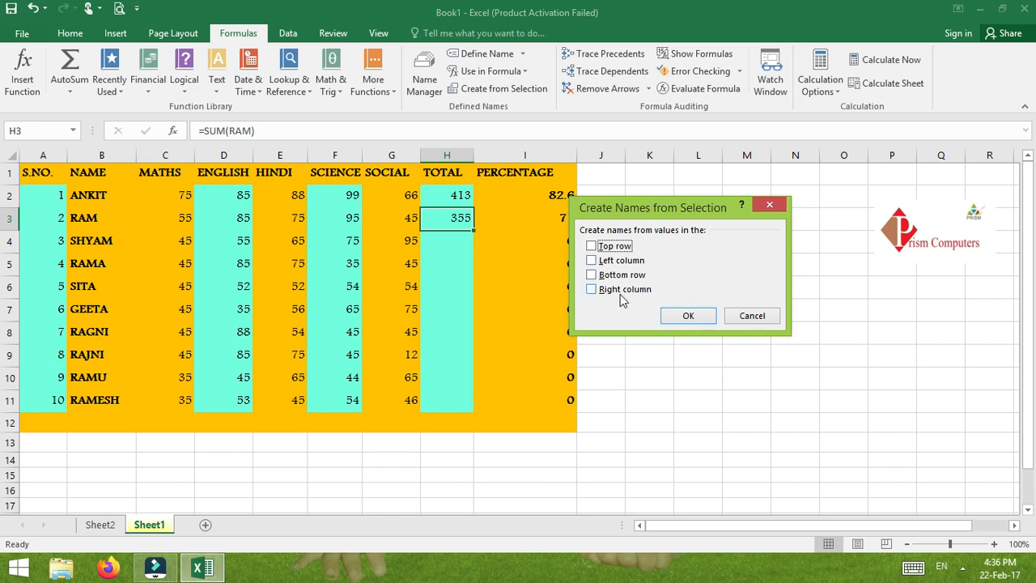
left_click(748, 316)
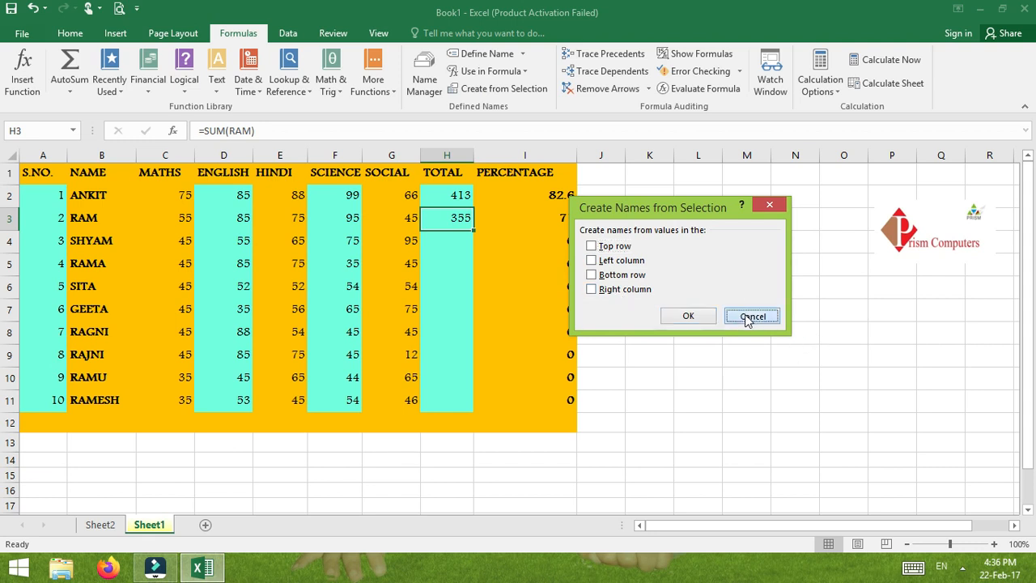
left_click(441, 198)
left_click(447, 221)
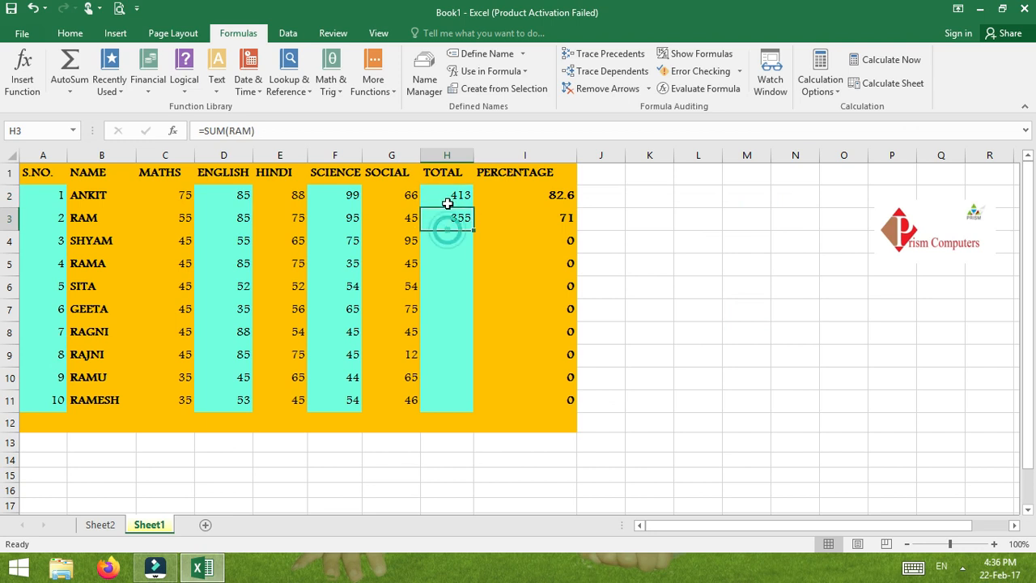
Trace the precedents of the first student's total in H2, and remove the tracer arrows.
left_click(451, 192)
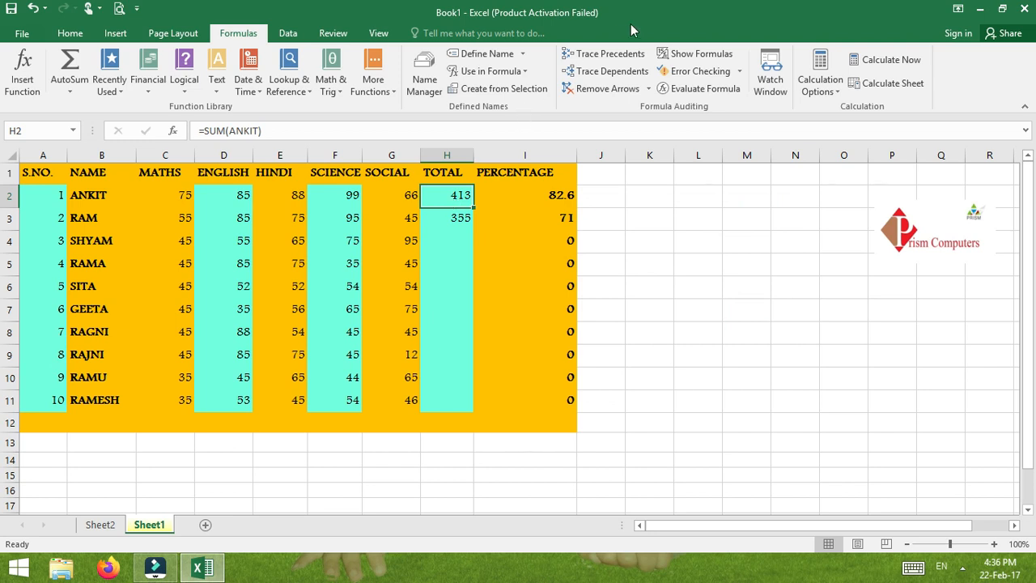
left_click(619, 59)
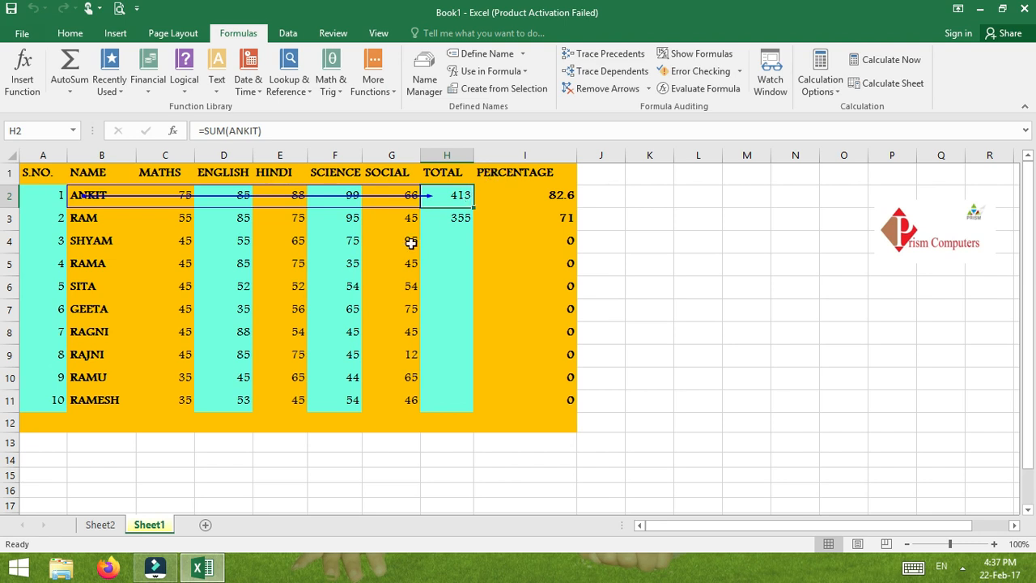
left_click(592, 91)
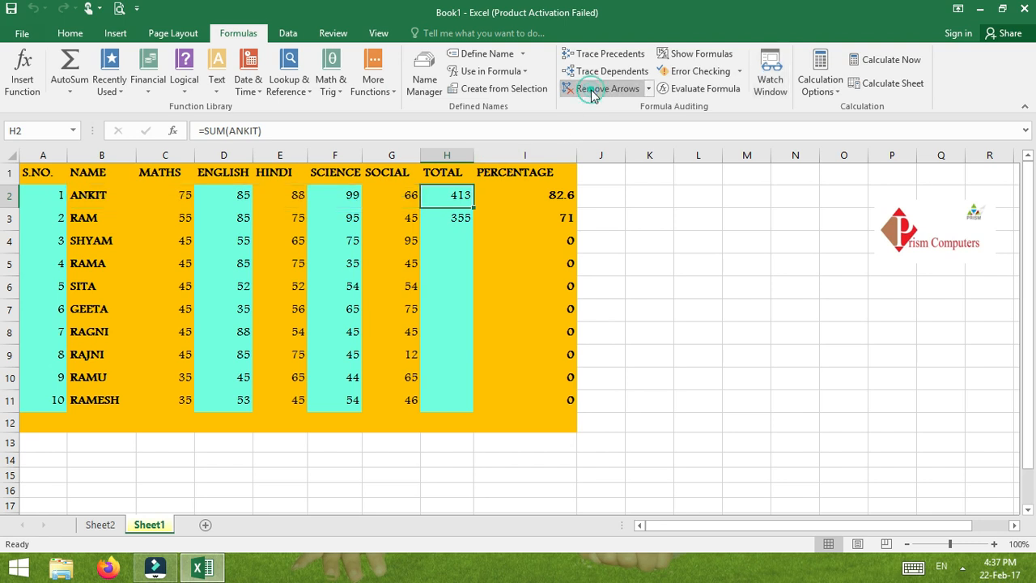
Try to trace the dependents of the Hindi mark in E5 and of the percentage in I5.
left_click(268, 253)
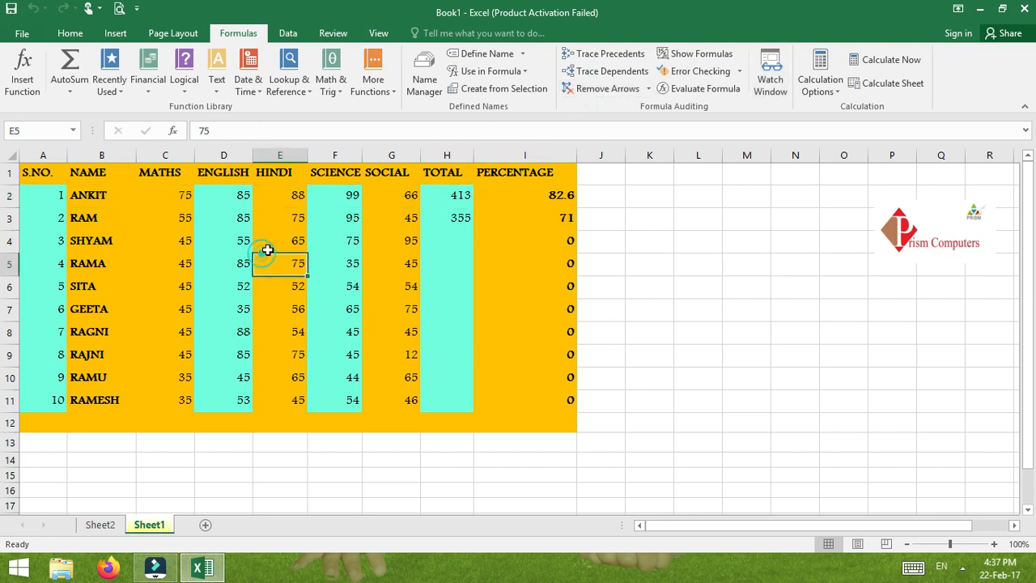
left_click(601, 73)
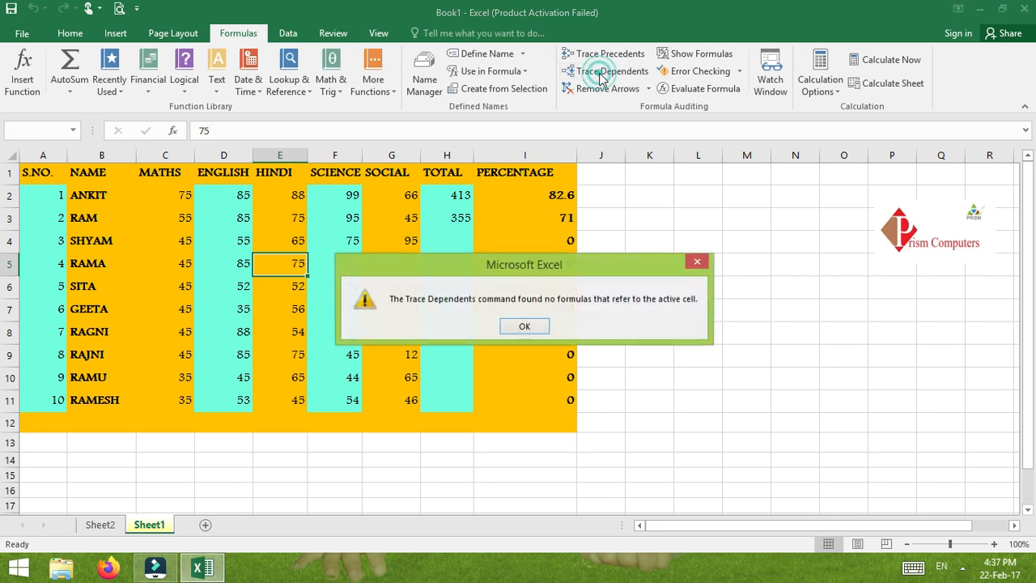
left_click(524, 326)
left_click(544, 263)
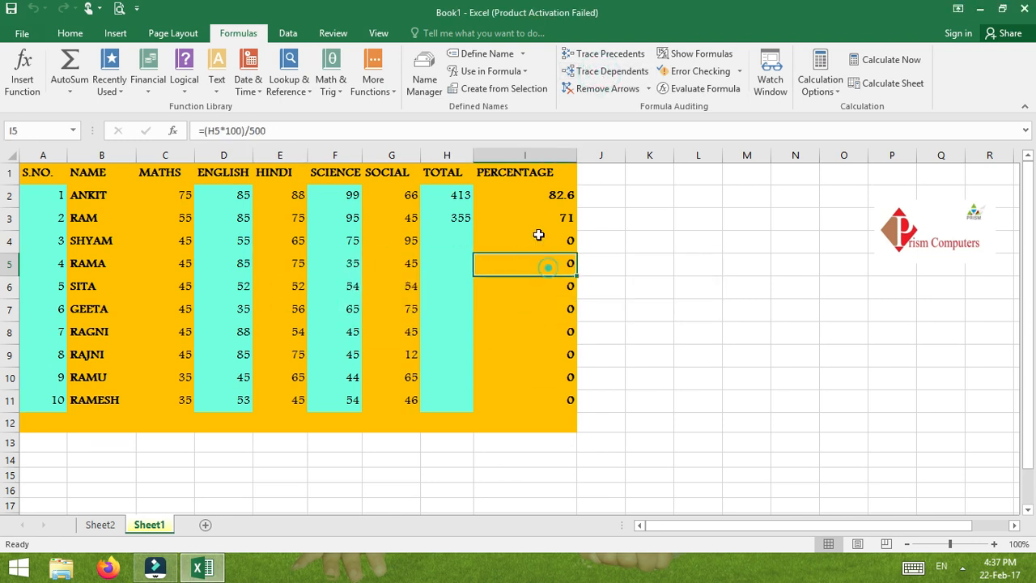
left_click(600, 72)
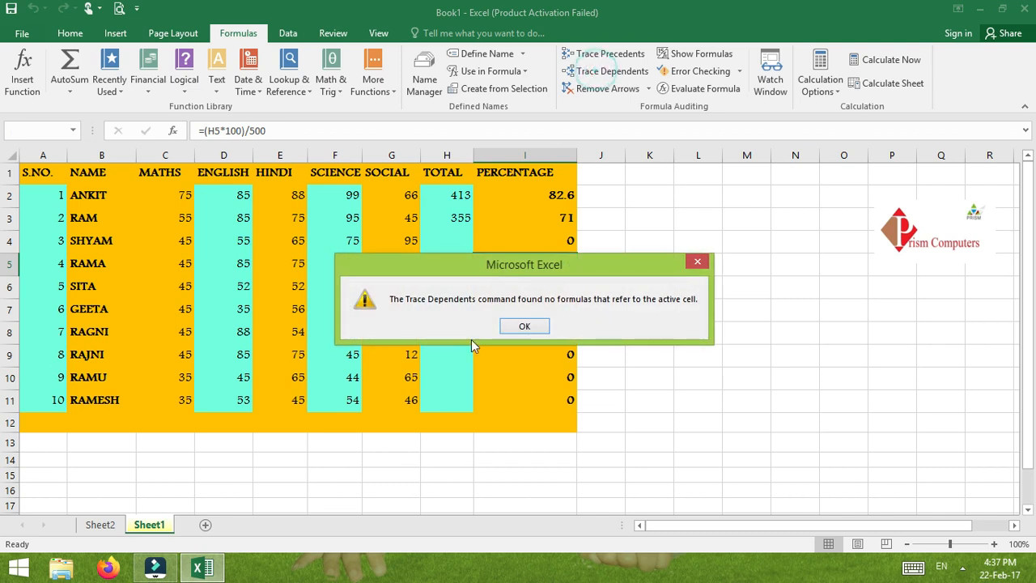
left_click(522, 327)
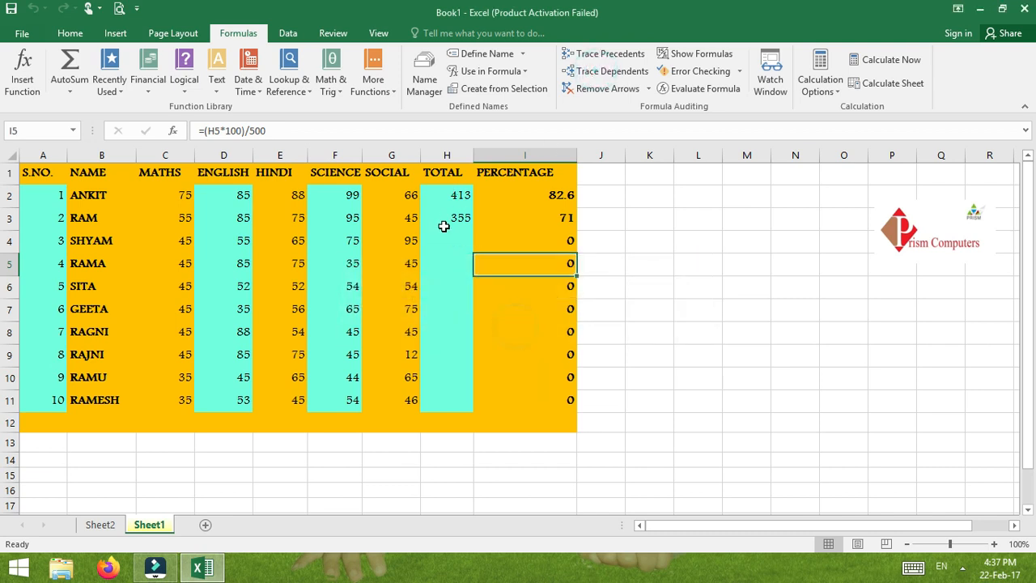
left_click(442, 218)
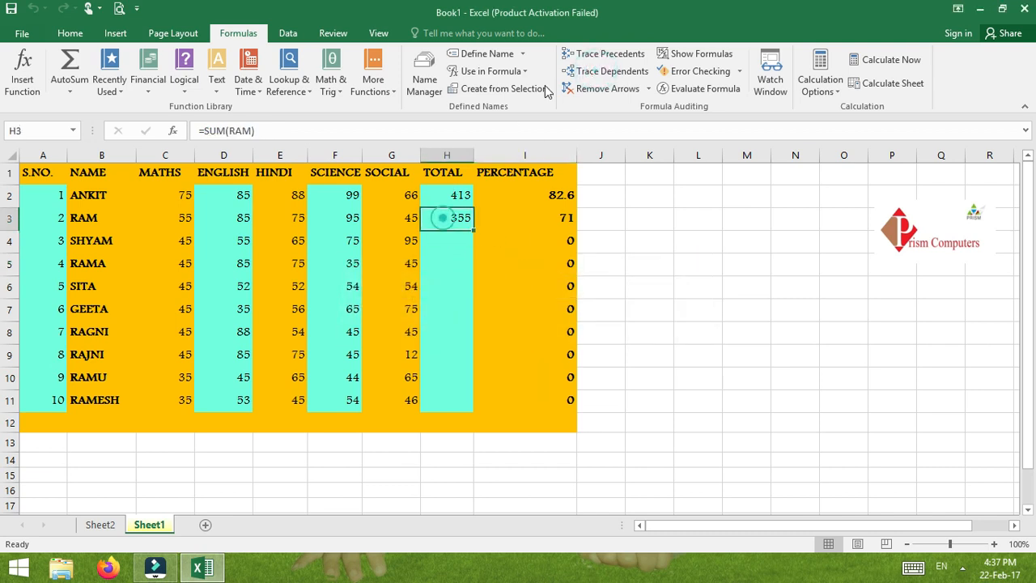
left_click(284, 217)
left_click(603, 89)
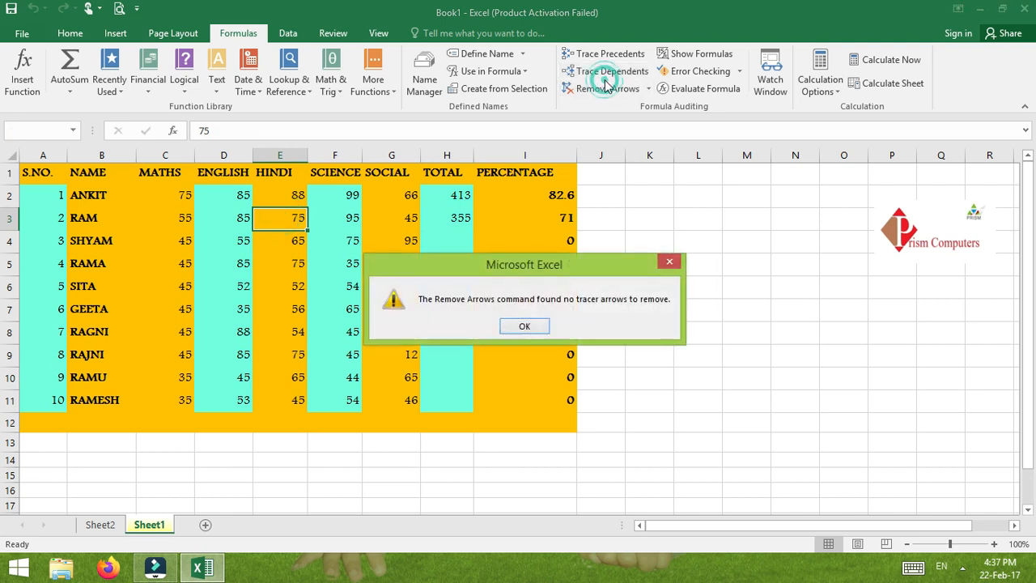
left_click(524, 325)
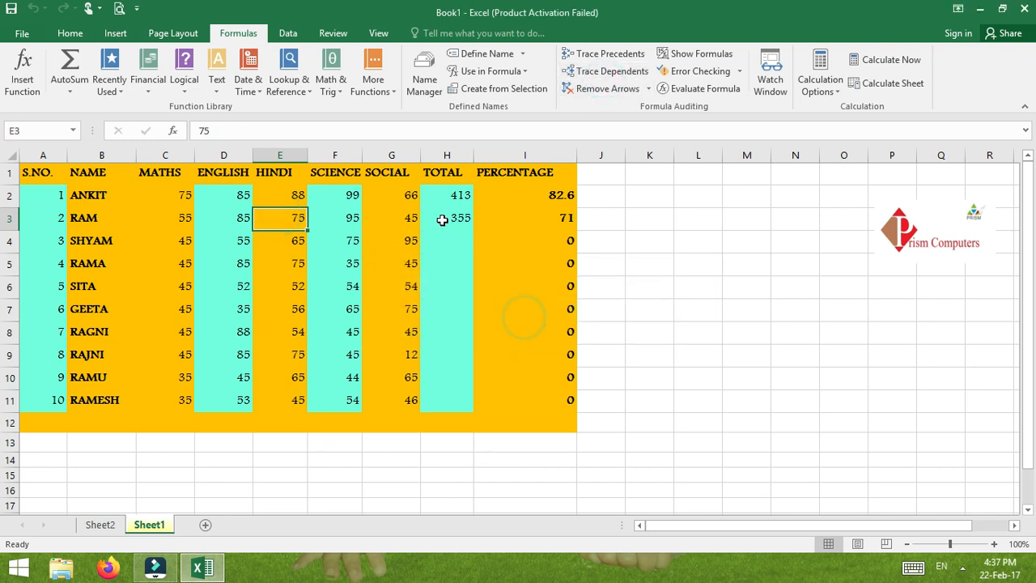
Trace the dependents of the second student's total in H3.
left_click(463, 219)
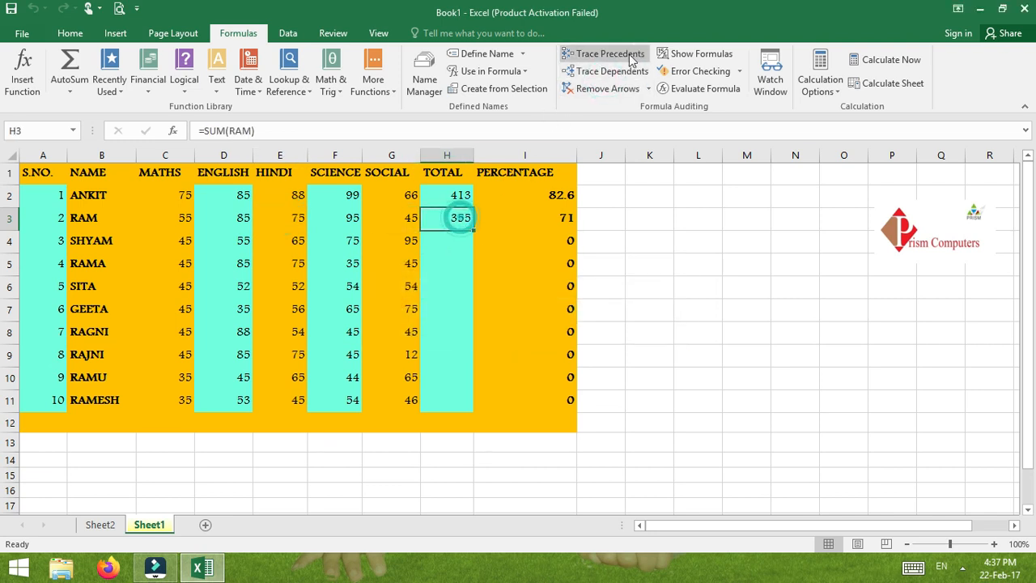
left_click(607, 72)
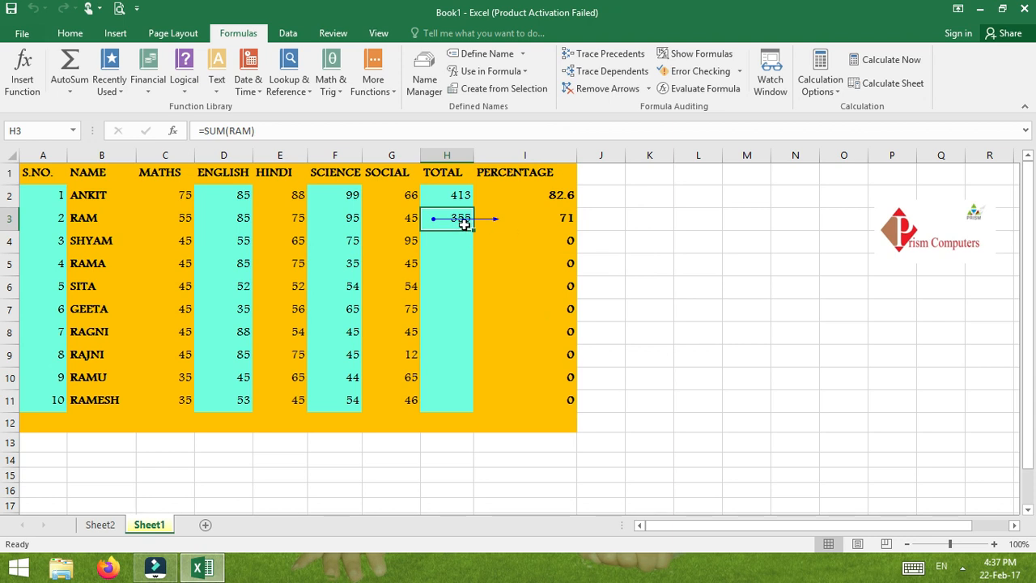
Try to trace the precedents of the second student's Hindi mark in E3, and trace its dependents.
left_click(541, 219)
key("super+c")
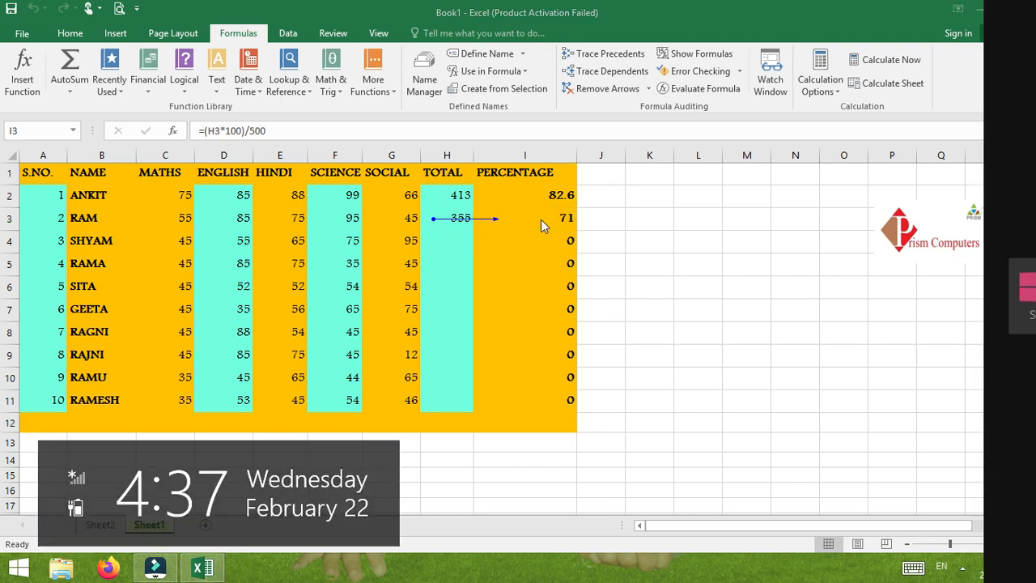
left_click(326, 276)
left_click(299, 218)
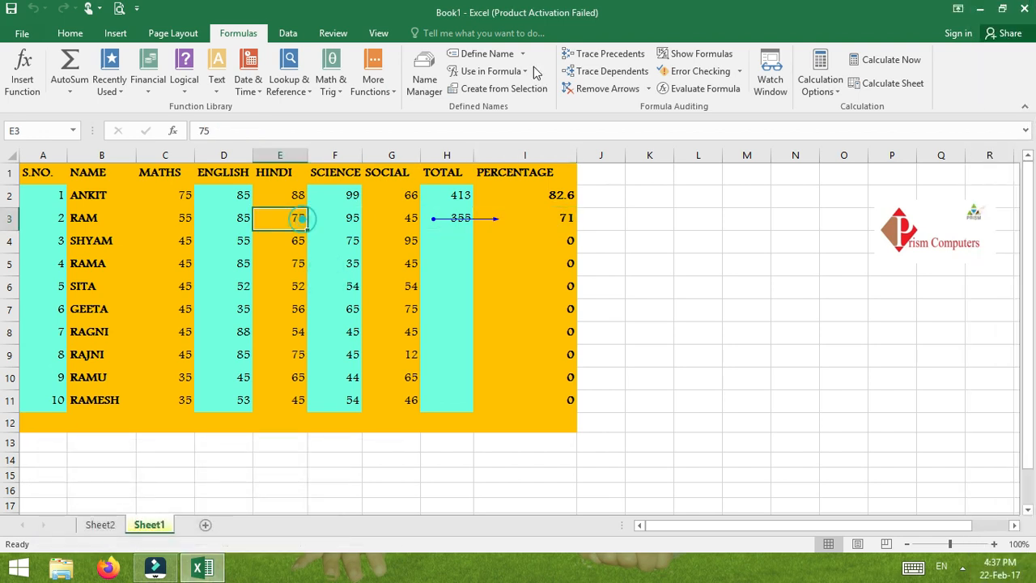
left_click(616, 55)
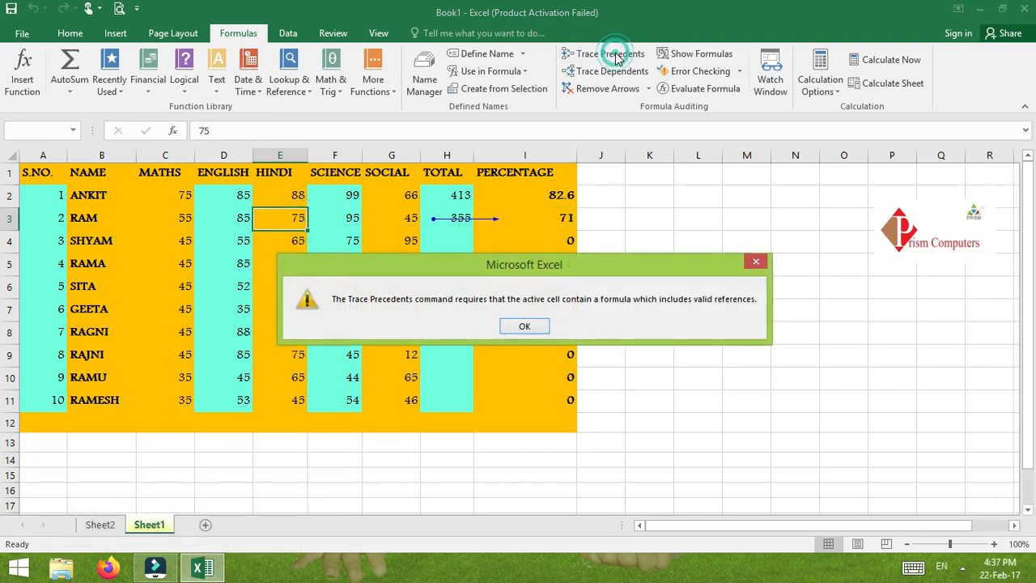
left_click(525, 325)
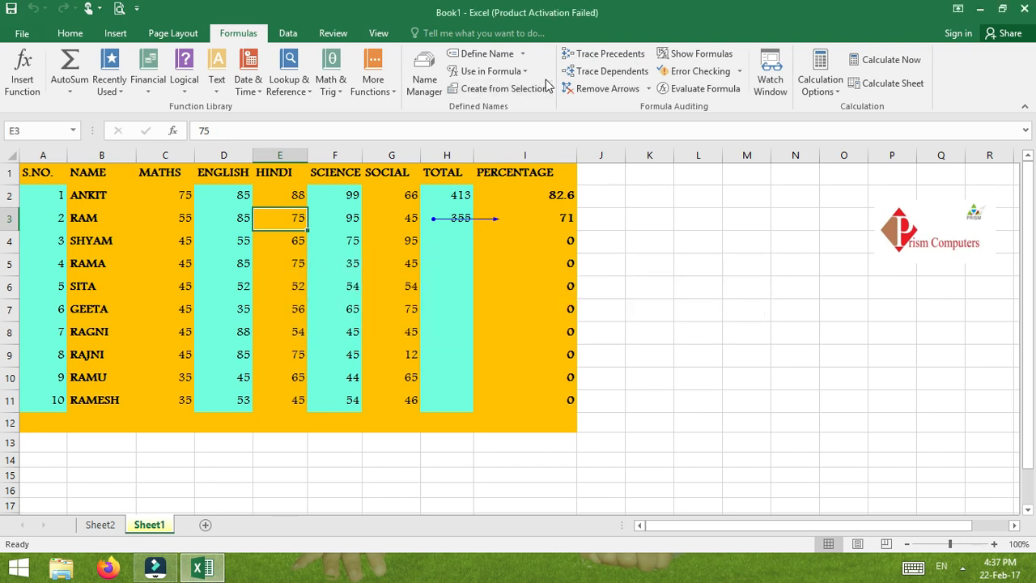
left_click(607, 73)
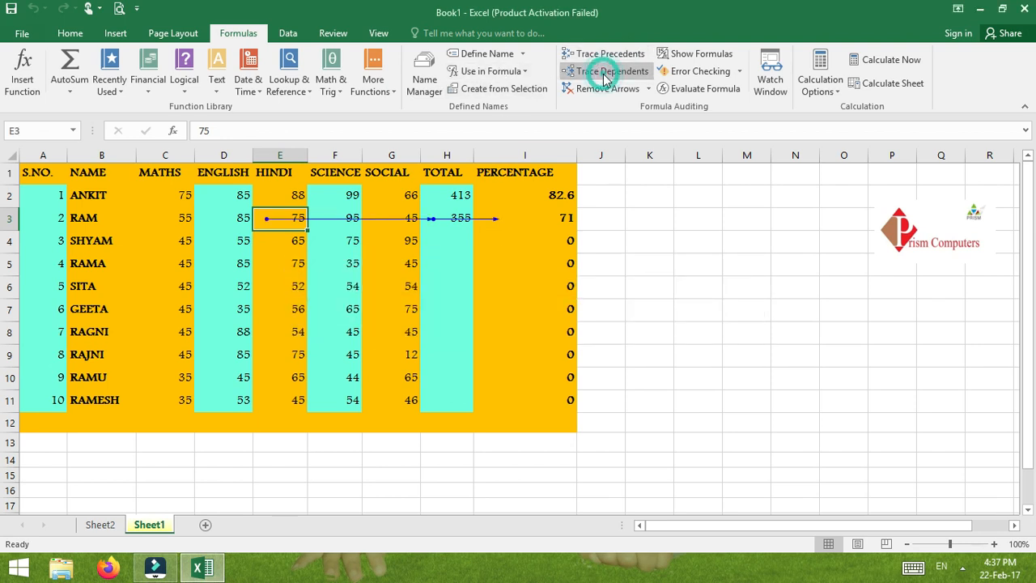
Remove all tracer arrows from the marks table.
key("super+c")
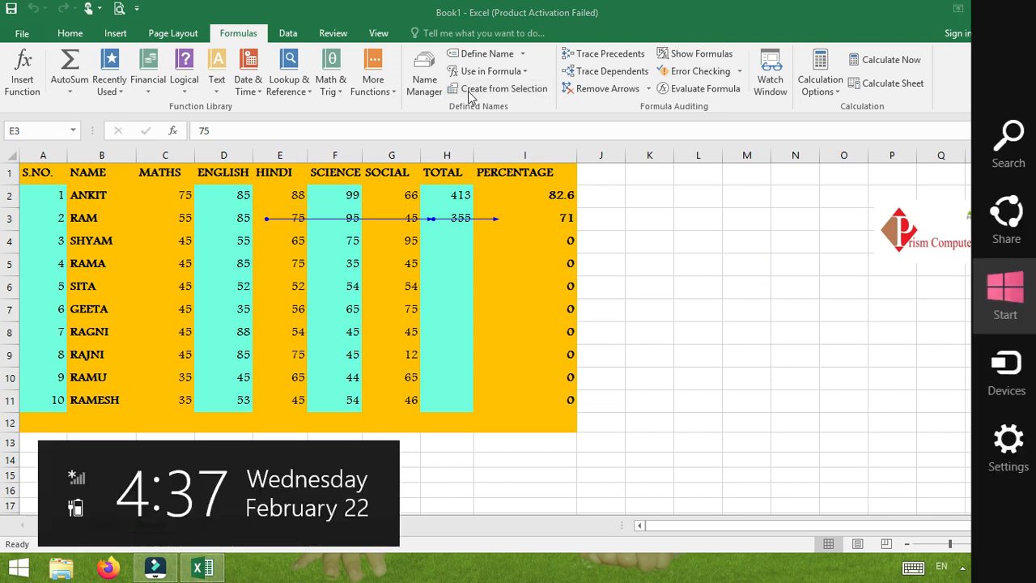
left_click(269, 222)
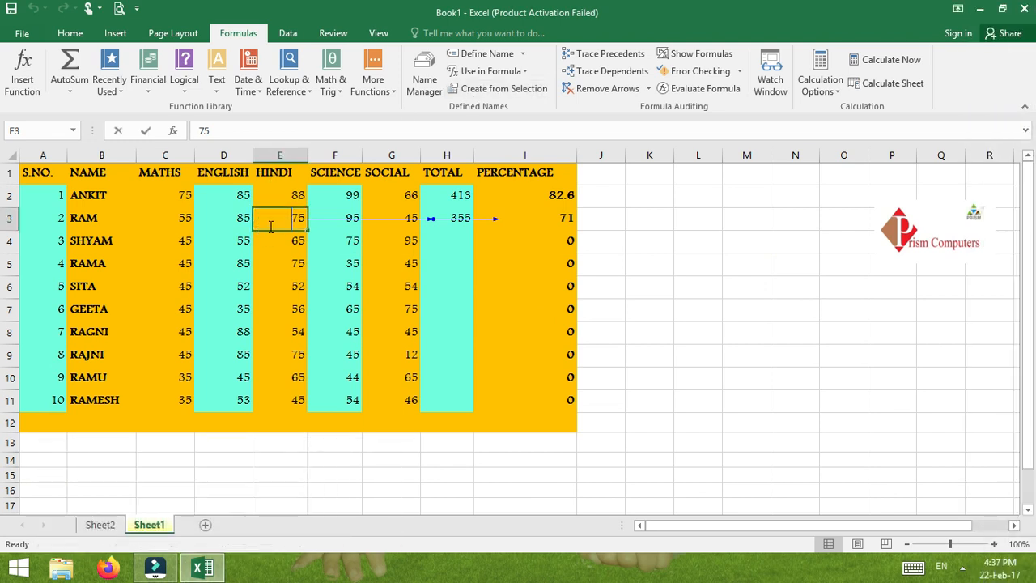
double_click(268, 223)
left_click(447, 228)
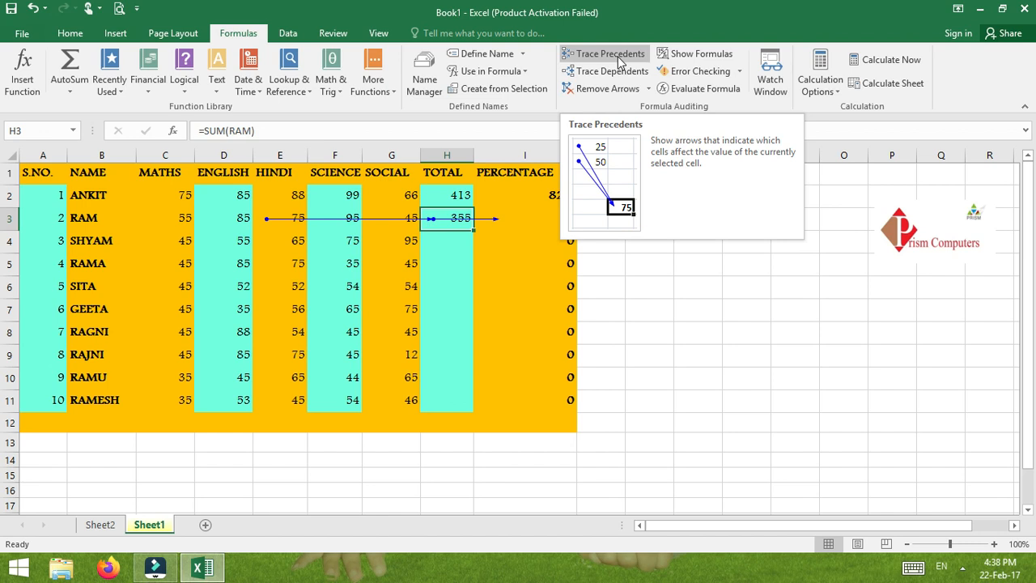
left_click(669, 289)
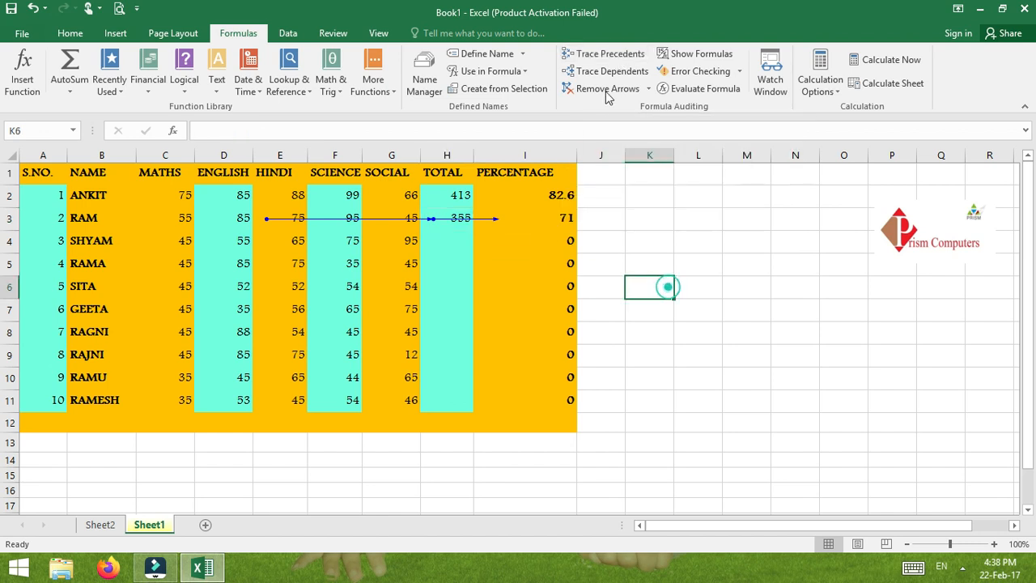
left_click(603, 90)
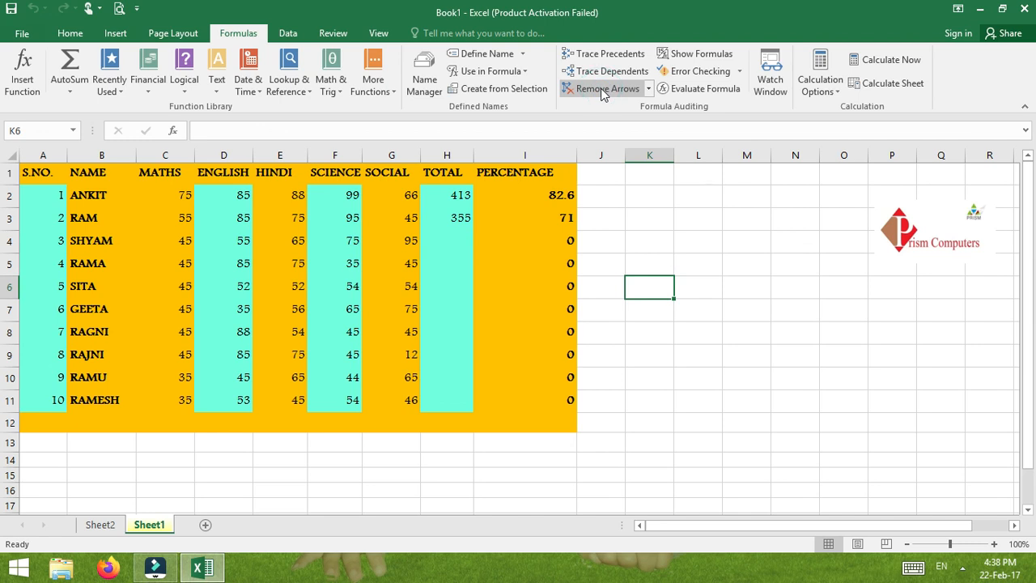
Show the formulas in the sheet's cells, review them through the percentage column, and switch back to showing values.
left_click(704, 53)
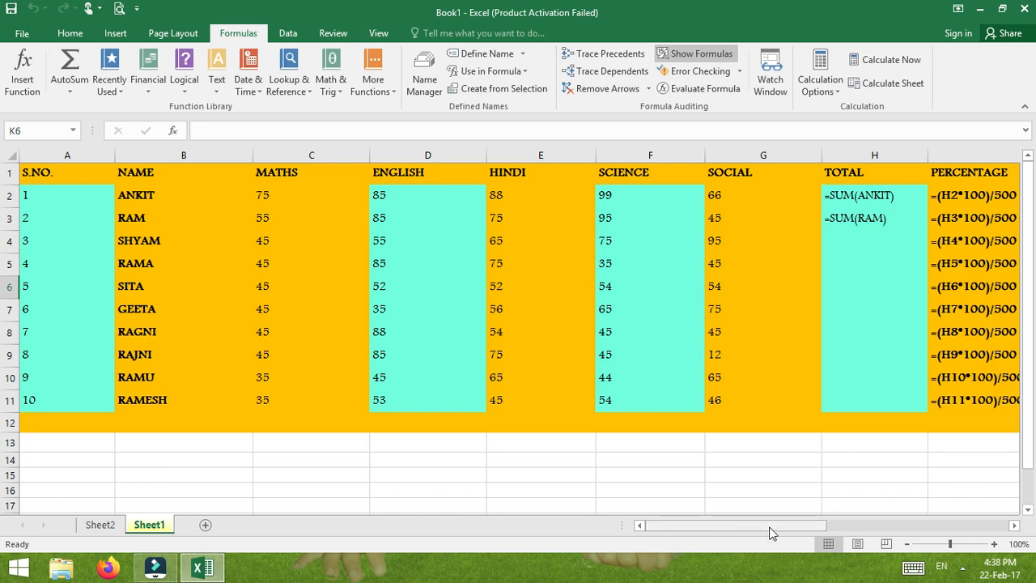
left_click_drag(771, 529, 906, 529)
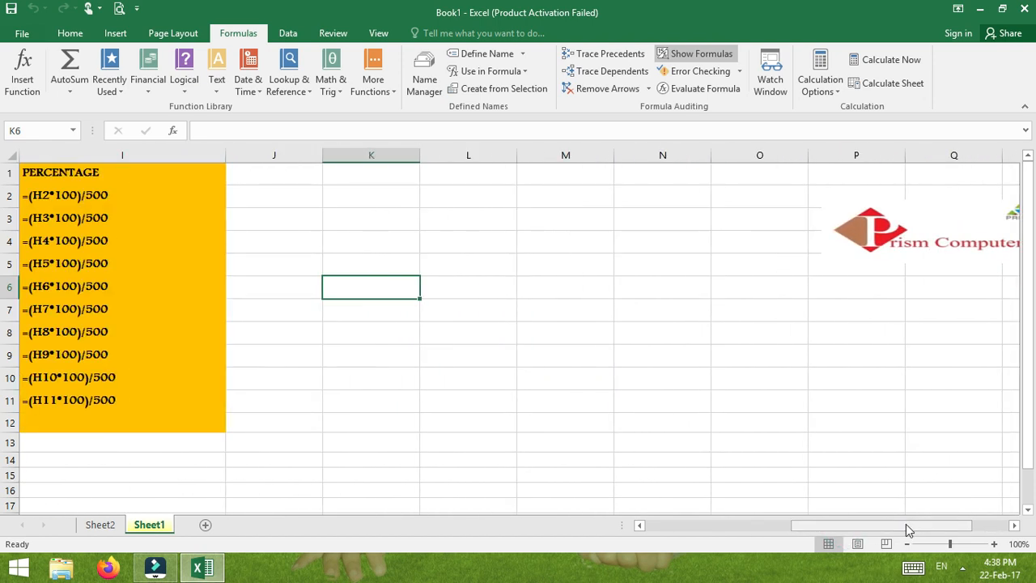
left_click(676, 54)
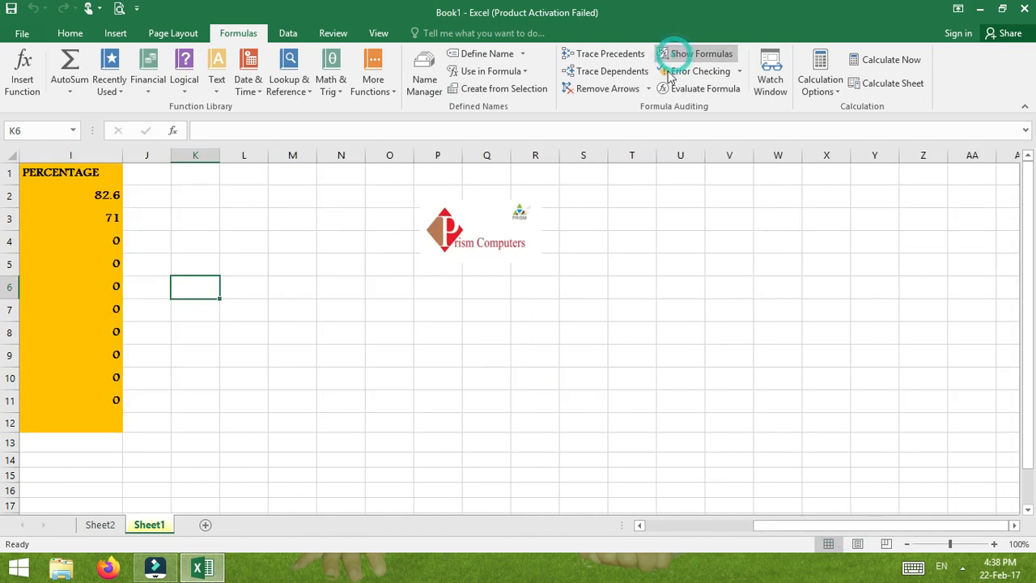
left_click_drag(782, 525, 641, 510)
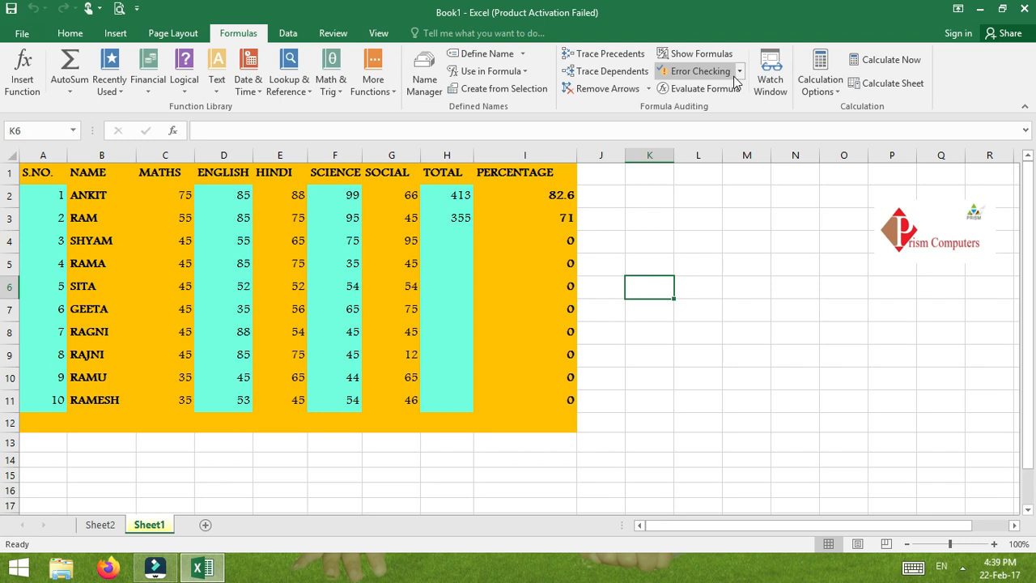
Evaluate the first student's percentage formula in I2 step by step through to its result, and close the evaluation.
left_click(540, 194)
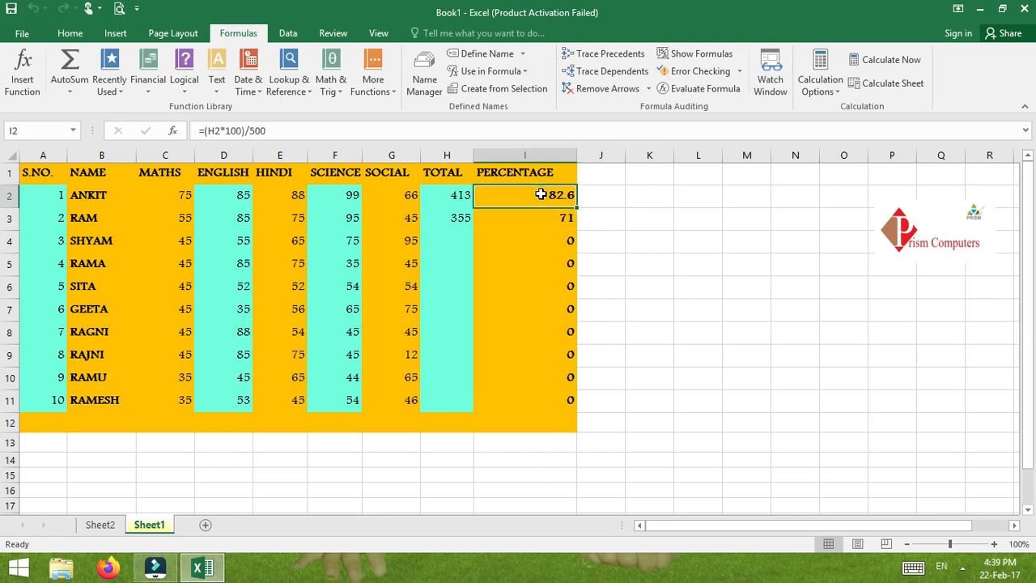
left_click(685, 89)
left_click_drag(626, 171, 725, 134)
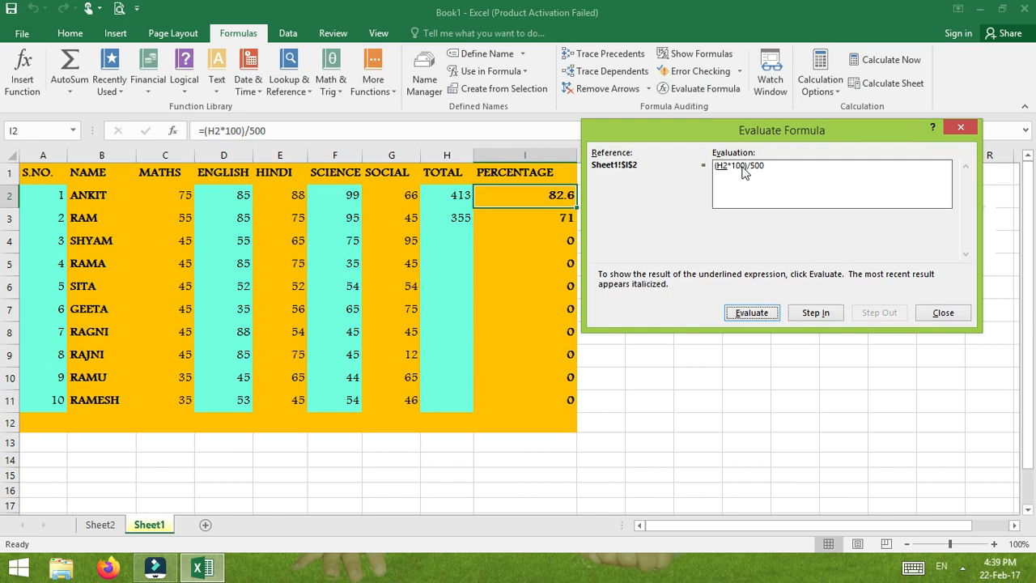
left_click(752, 313)
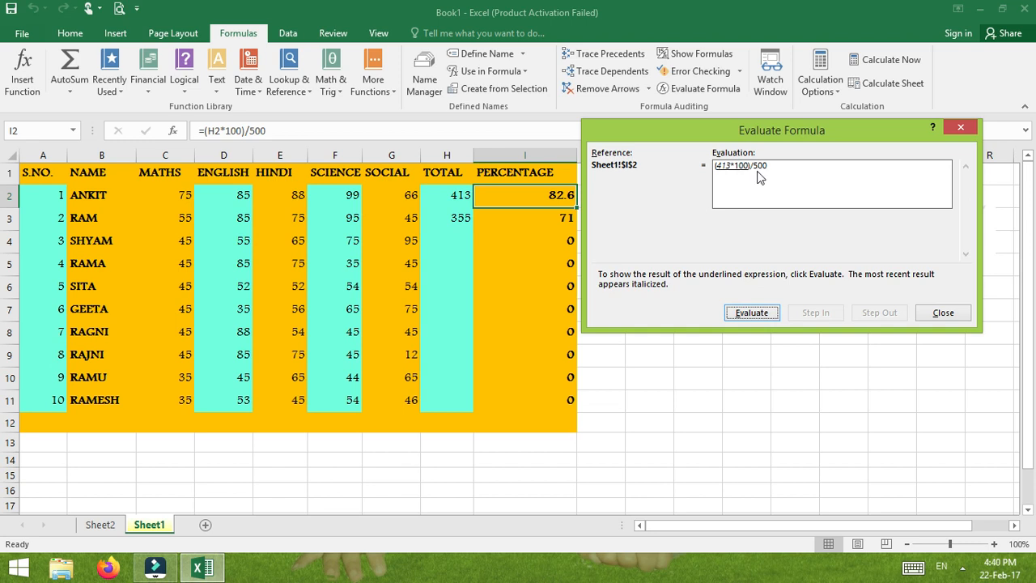
left_click(743, 315)
left_click(746, 315)
left_click(741, 316)
left_click(942, 313)
key("super+c")
left_click(554, 416)
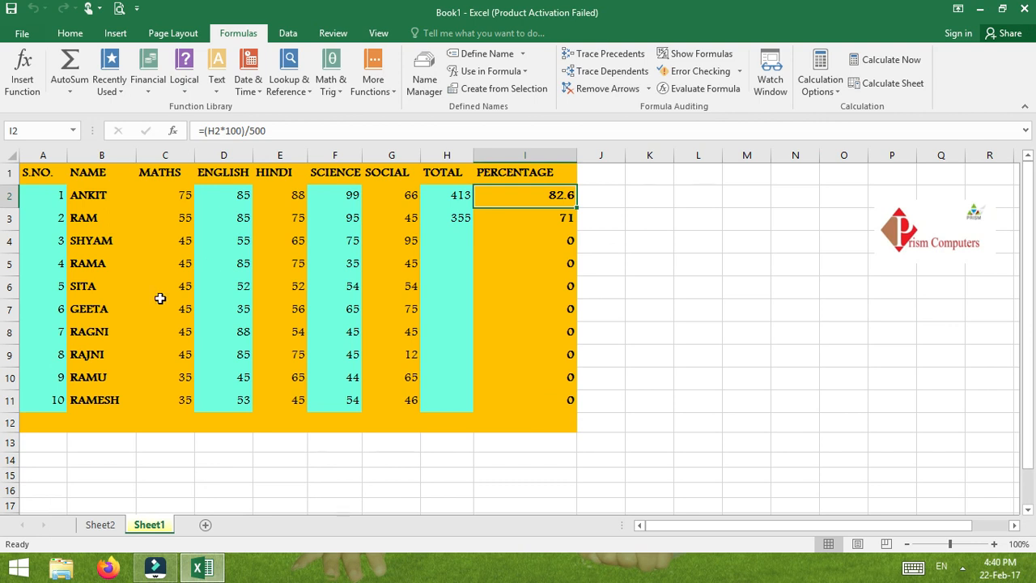
Add the cells A1:H11 of Sheet1 to the Watch Window, and move the window up beside the table.
left_click(50, 176)
key("shift+Down")
key("shift+Down")
key("shift+Down")
key("shift+Down")
key("shift+Down")
key("shift+Down")
key("shift+Down")
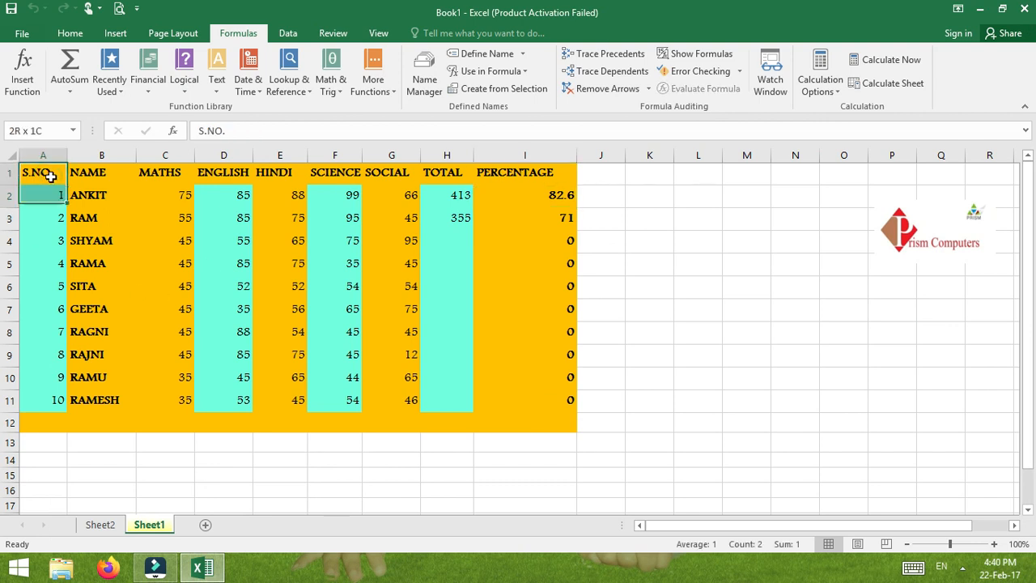
key("shift+Down")
key("shift+Down")
key("shift+Down")
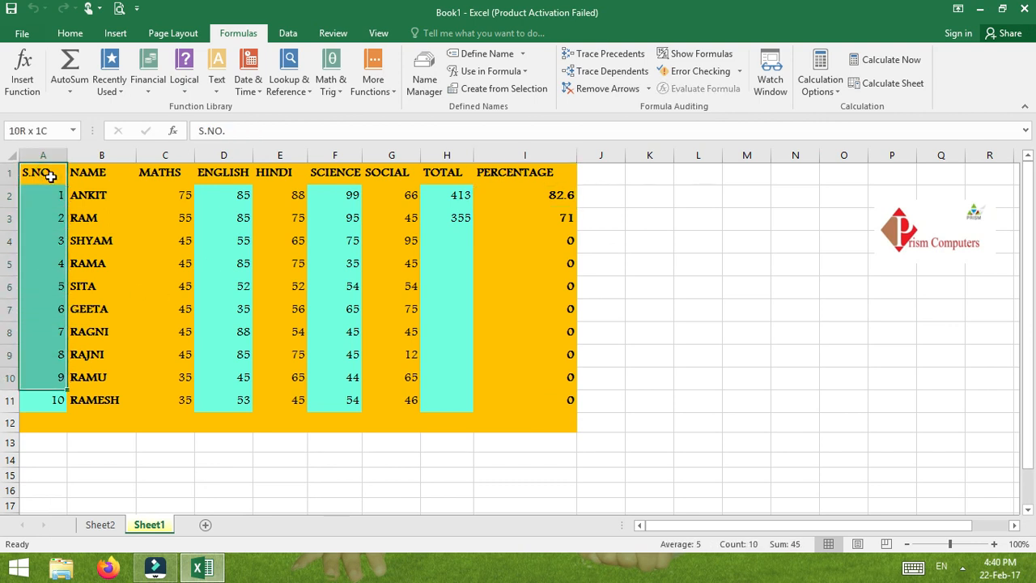
key("shift+Right")
key("shift+Right")
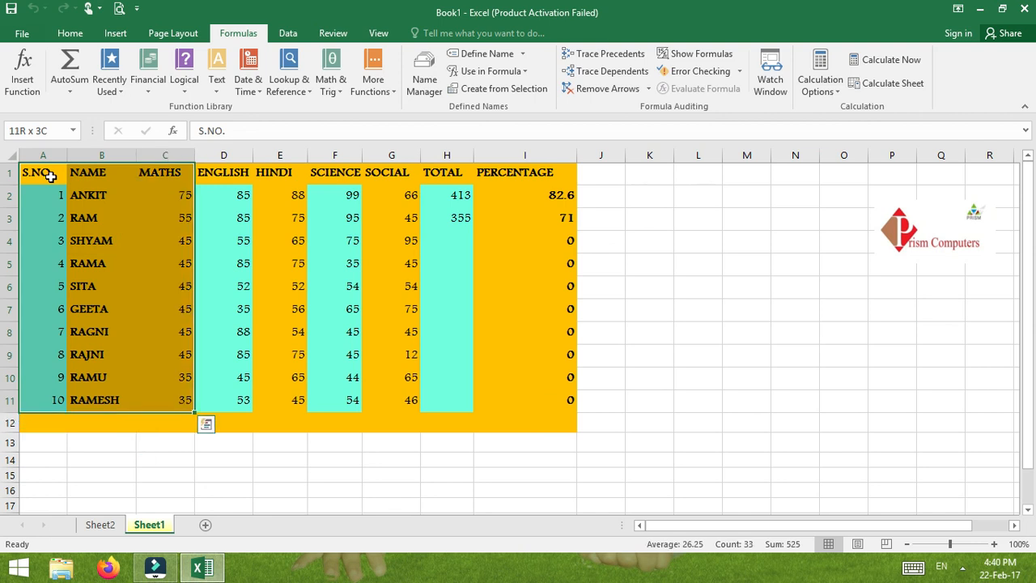
key("shift+Right")
key("shift+Right")
key("shift+Right")
key("shift+Right")
key("shift+Right")
key("shift+Right")
key("shift+Right")
key("shift+Right")
key("shift+Left")
key("shift+Left")
key("shift+Left")
key("shift+Left")
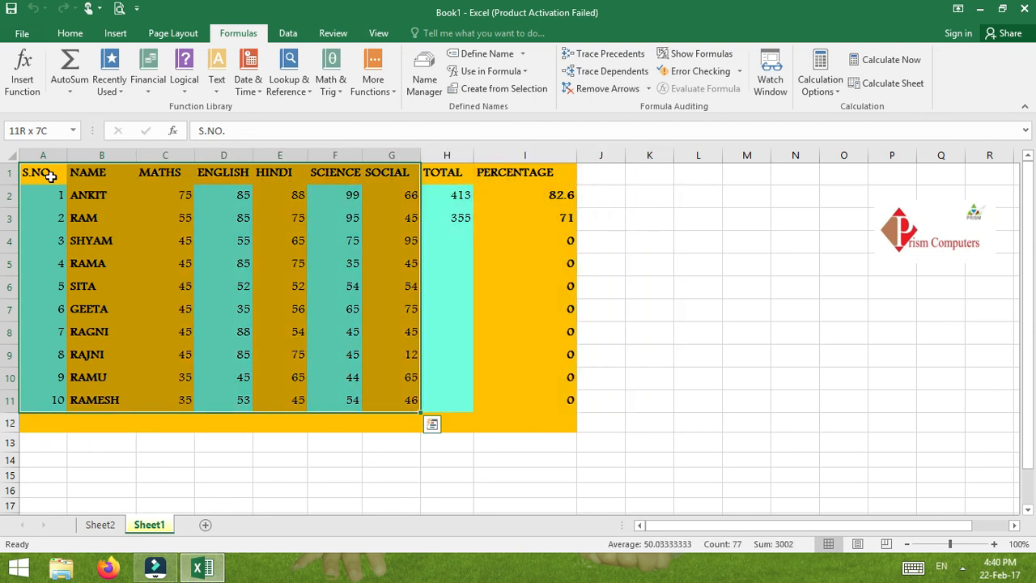
key("shift+Right")
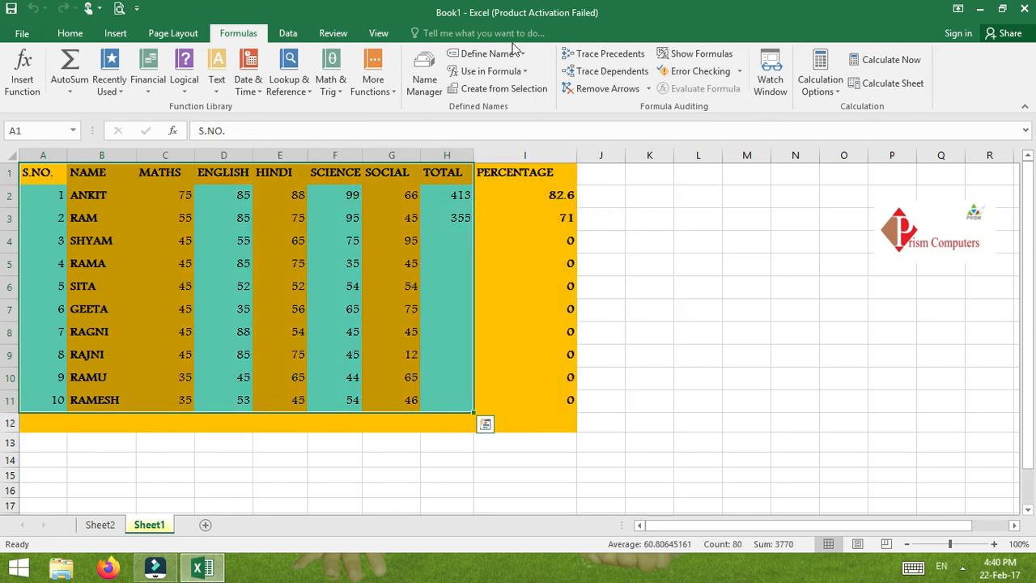
left_click(769, 81)
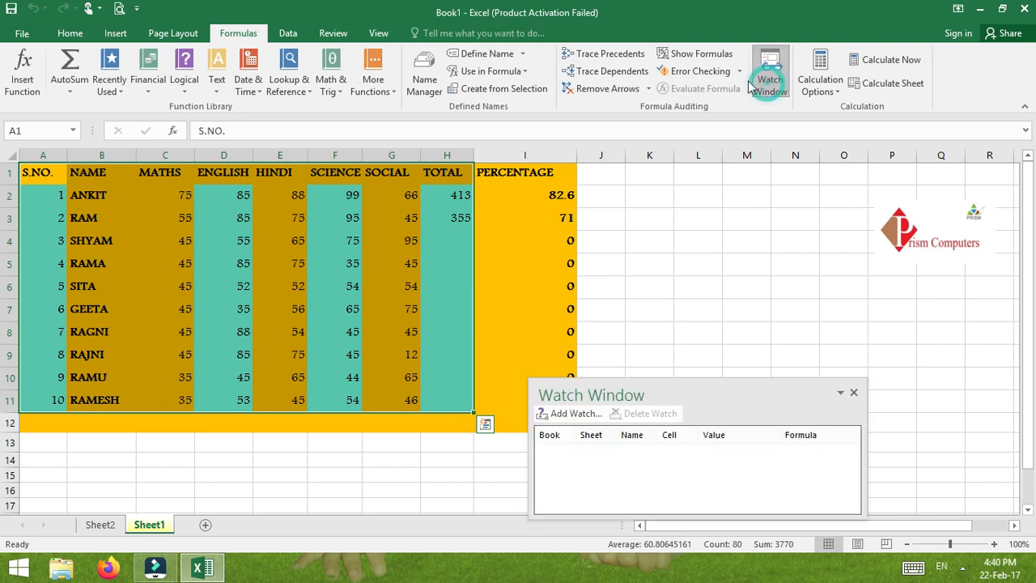
left_click(571, 414)
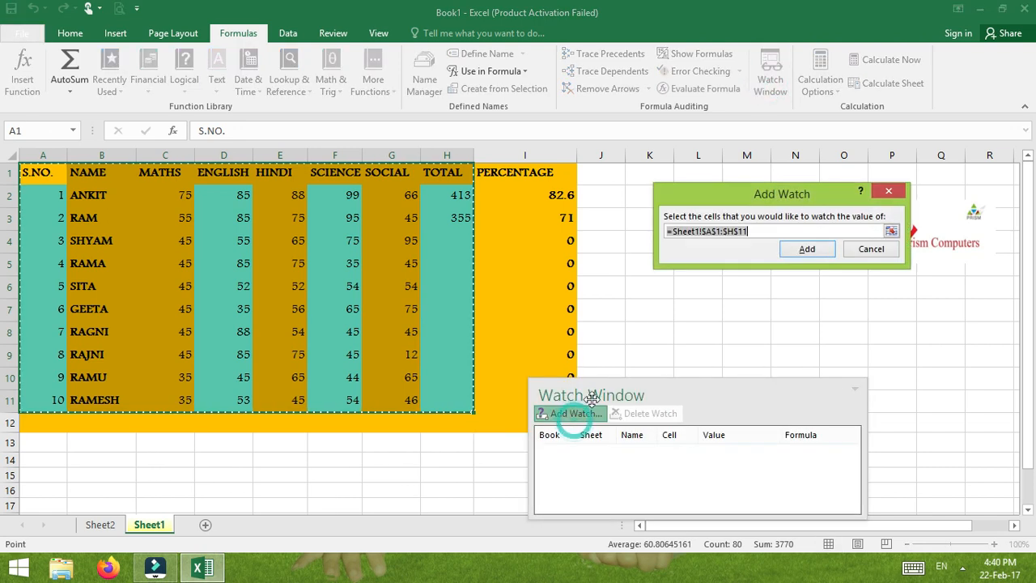
left_click(807, 248)
left_click_drag(714, 379, 709, 125)
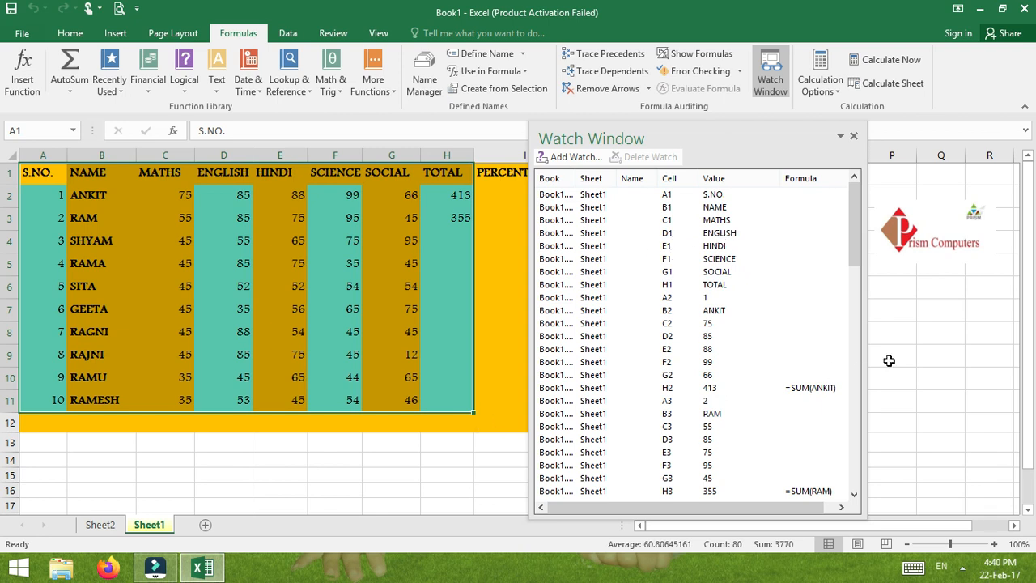
Move far down the empty rows of Sheet1 with the Watch Window open, and examine the watched cells' values and formulas.
left_click(1007, 391)
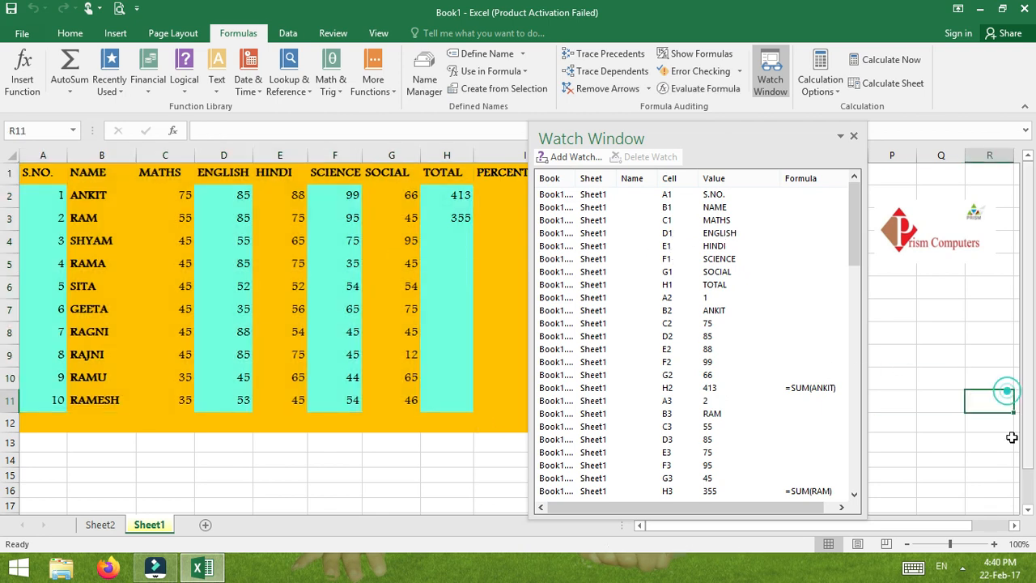
left_click(1028, 510)
left_click(1029, 510)
scroll(1030, 516, "down", 2)
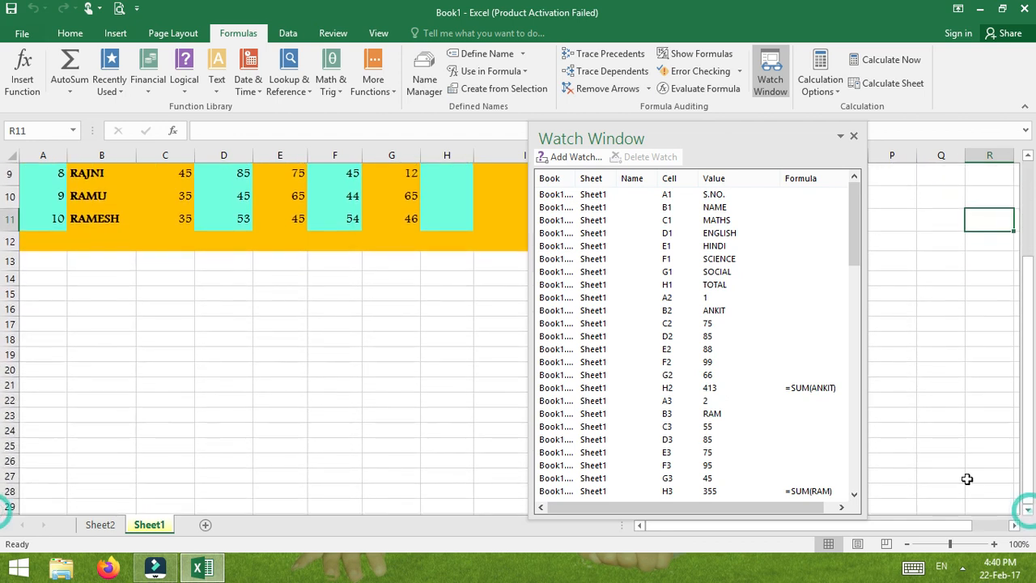
left_click(969, 478)
key("Down")
key("Down")
key("Down")
key("Down")
key("Down")
key("Down")
key("Down")
key("Down")
key("Down")
key("Down")
key("Down")
key("Down")
key("Down")
key("Down")
key("Down")
key("Down")
key("Down")
key("Down")
key("Down")
key("Down")
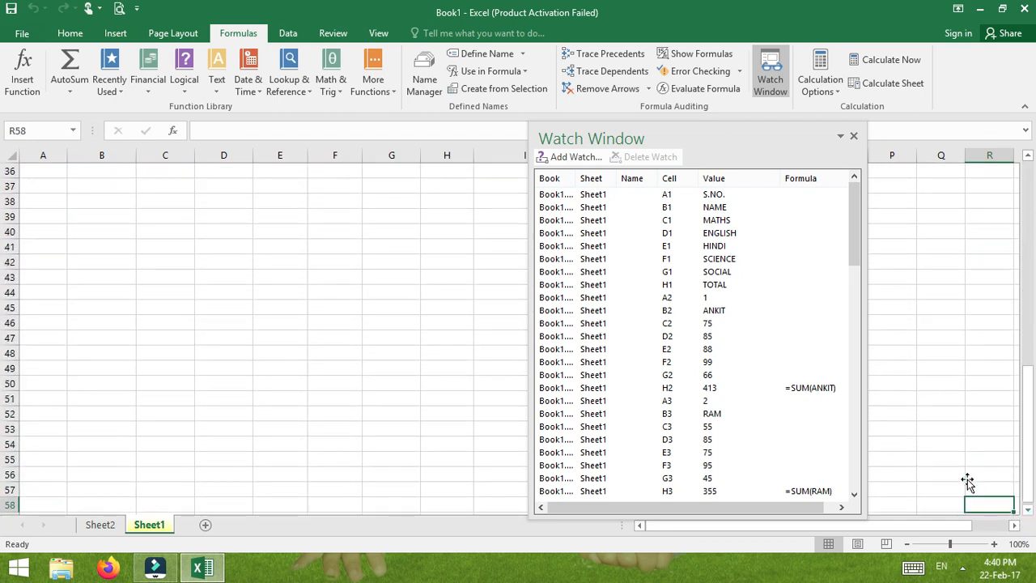
key("Down")
key("Down")
key("Down")
key("Down")
key("Down")
key("Down")
key("Down")
key("Down")
key("Down")
key("Down")
key("Down")
key("Down")
key("Home")
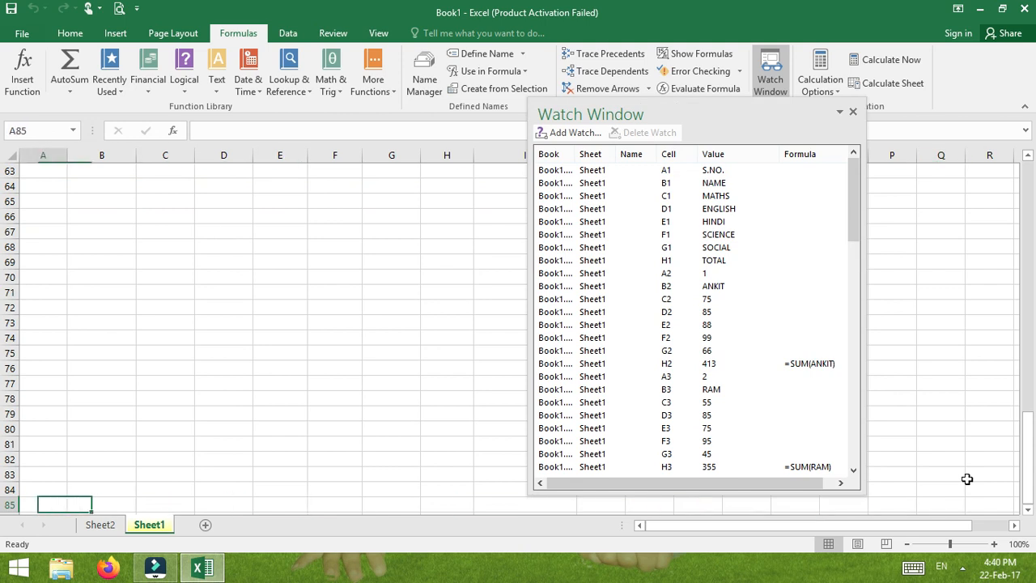
key("Down")
key("Down")
key("Down")
key("Down")
key("Down")
key("Down")
key("Down")
key("Down")
key("Down")
key("Down")
key("Down")
key("Down")
key("Down")
key("Down")
key("Down")
key("Down")
key("Down")
key("Down")
key("Down")
key("Down")
key("Down")
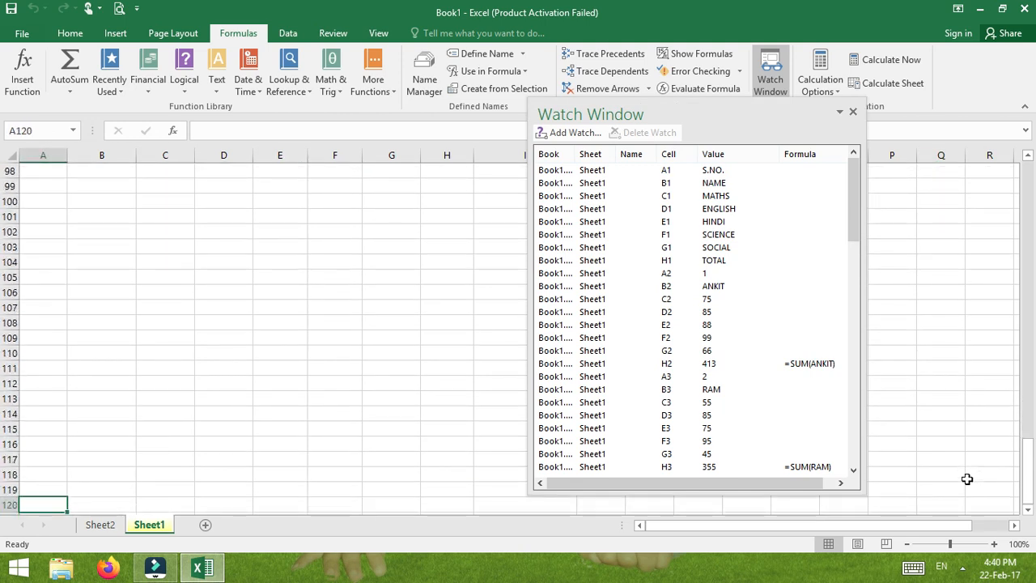
key("Down")
key("Down")
key("Down")
key("Down")
key("Down")
key("Down")
key("Down")
key("Down")
key("Down")
key("Down")
key("Down")
key("Down")
key("Down")
key("Down")
key("Down")
key("Down")
key("Down")
key("Down")
key("Down")
key("Down")
key("Up")
key("Up")
key("Up")
key("Up")
key("Up")
key("Up")
key("Up")
key("Up")
key("Up")
key("Up")
key("Up")
key("Up")
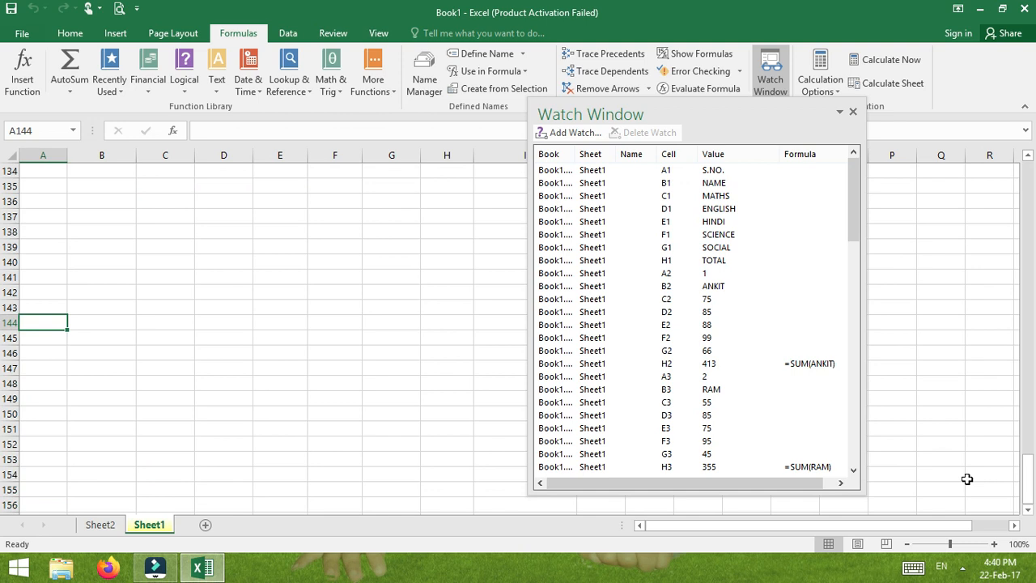
Return to cell A1 at the start of the marks table on Sheet1, and close the Watch Window.
key("Up")
key("Up")
key("Up")
key("Up")
key("Up")
key("Up")
key("Up")
key("Up")
key("Up")
key("Up")
key("Up")
key("Up")
key("Up")
key("Up")
key("Up")
key("Up")
key("Up")
key("Up")
key("Up")
key("Up")
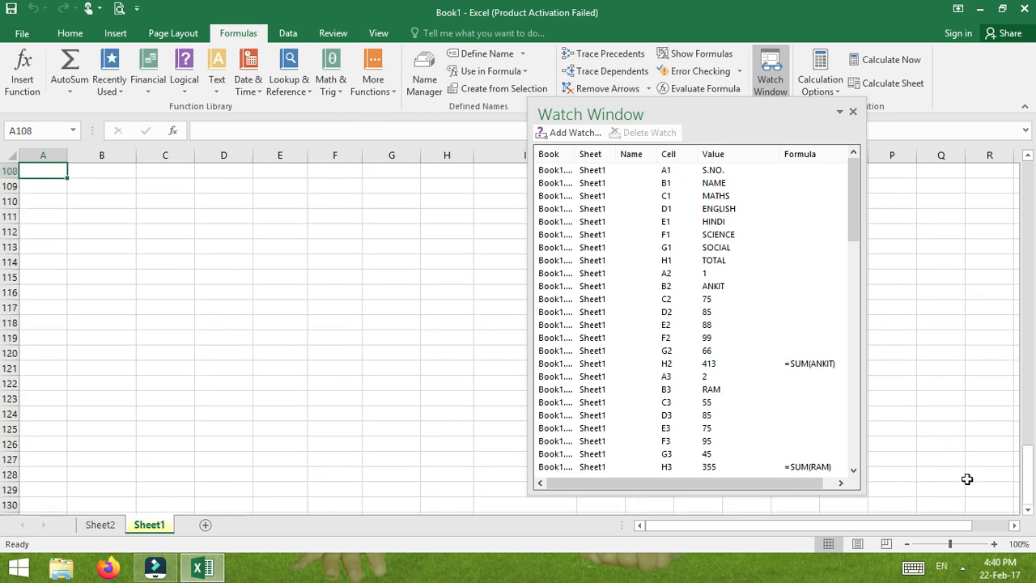
key("Up")
key("Up")
key("Up")
key("Up")
key("Up")
key("Up")
key("Up")
key("Up")
key("Up")
key("Up")
key("Up")
key("Up")
key("Up")
key("Up")
key("Up")
key("Up")
key("Up")
key("Up")
key("Up")
key("Up")
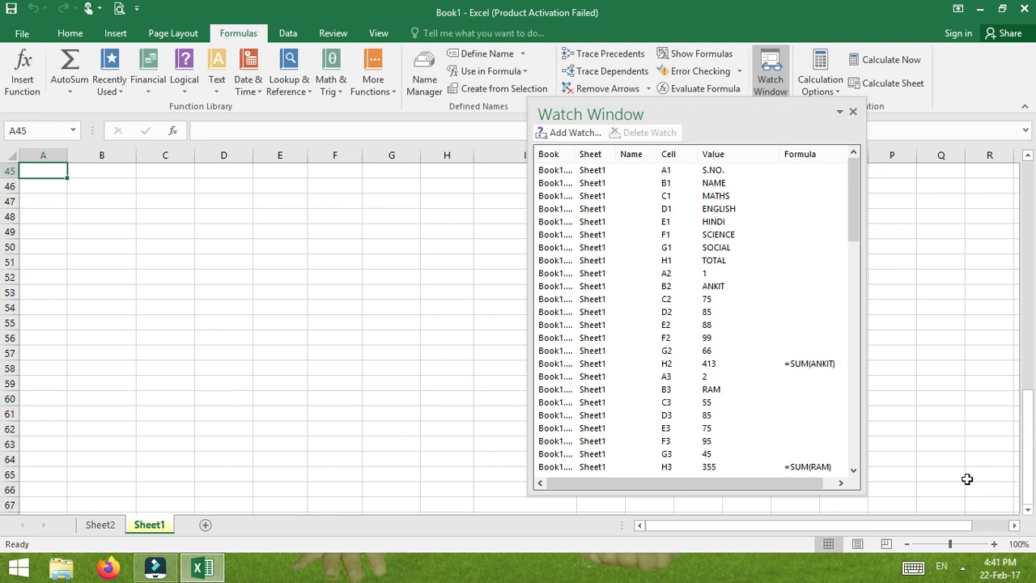
key("Up")
key("Up")
key("Up")
key("Up")
key("Up")
key("Up")
key("Up")
key("Up")
key("Up")
key("Up")
key("Up")
key("Up")
key("Up")
key("Up")
key("Up")
key("Up")
key("Up")
key("Up")
key("Up")
key("Up")
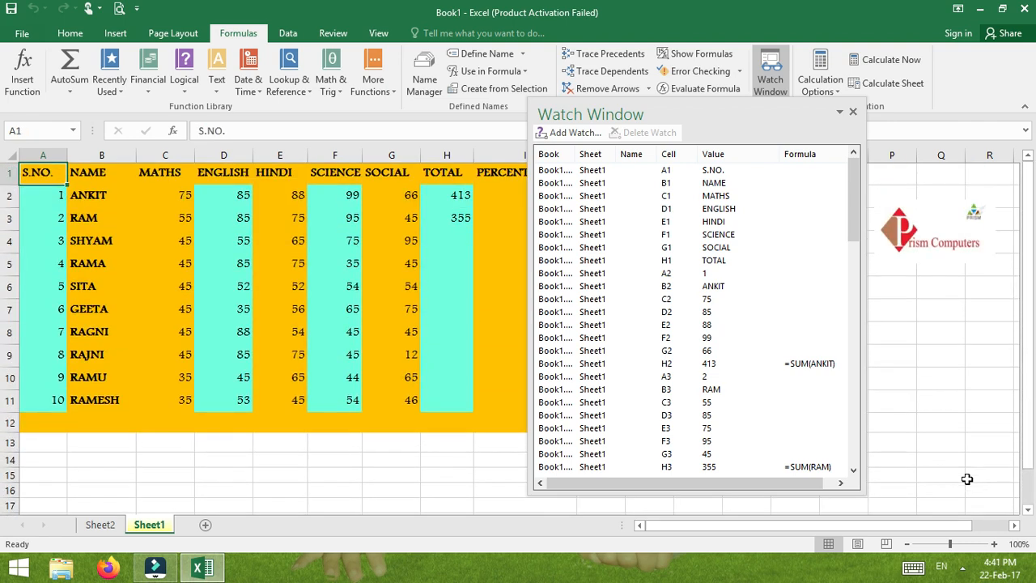
left_click(852, 113)
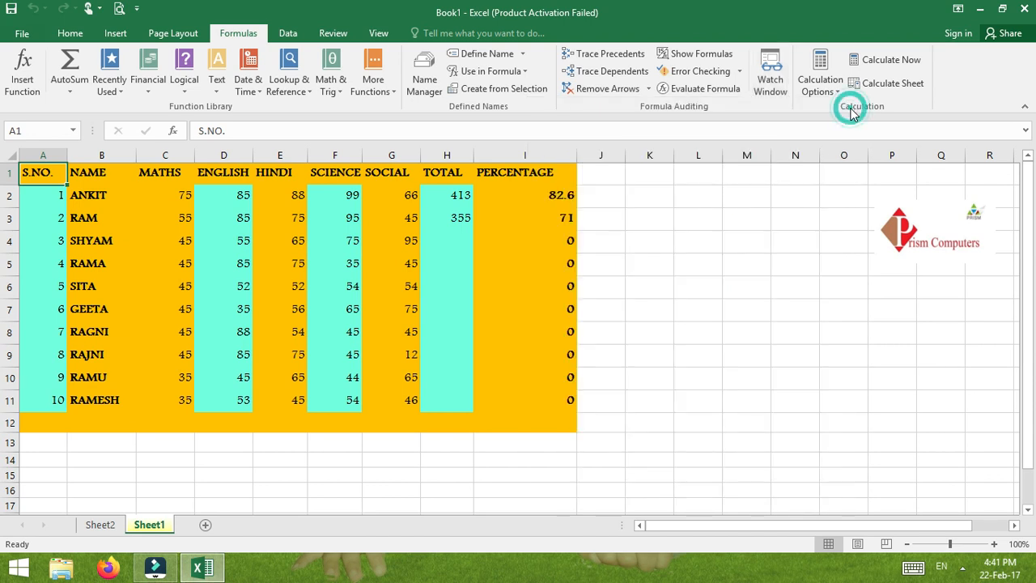
View the available calculation modes for the workbook, and dismiss the list without choosing another mode.
left_click(810, 87)
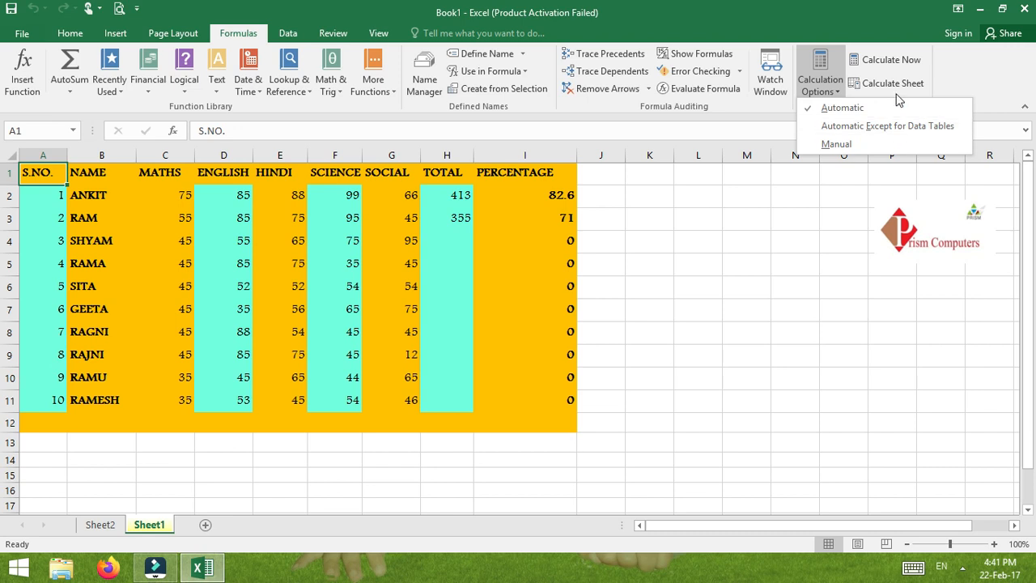
left_click(921, 66)
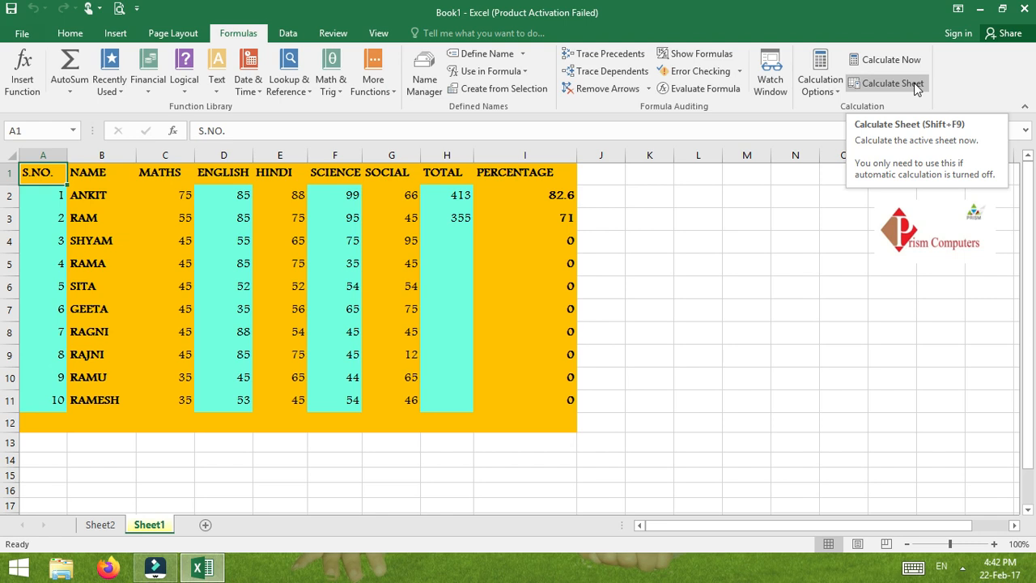
left_click(443, 307)
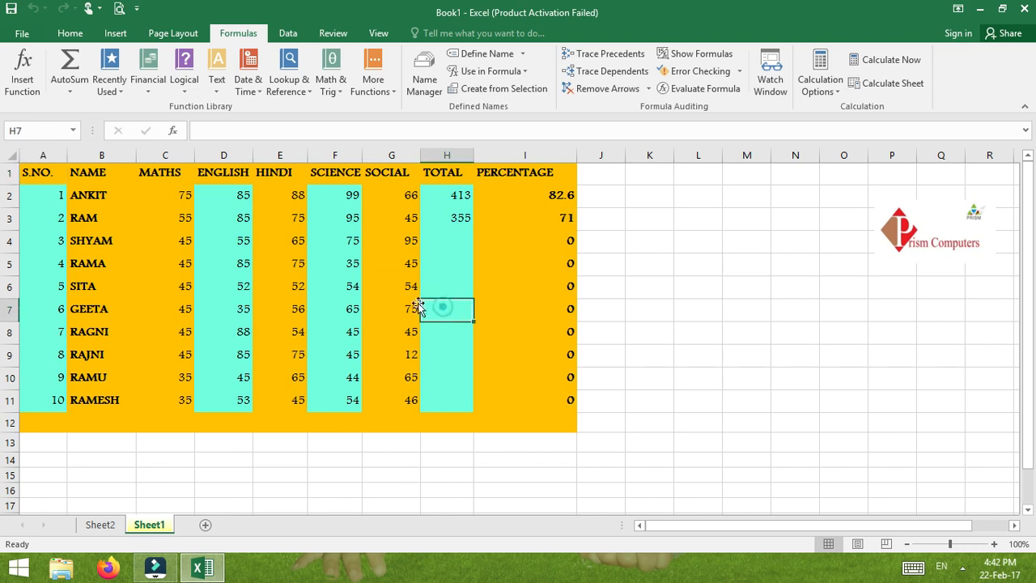
key("Left")
key("Left")
key("Home")
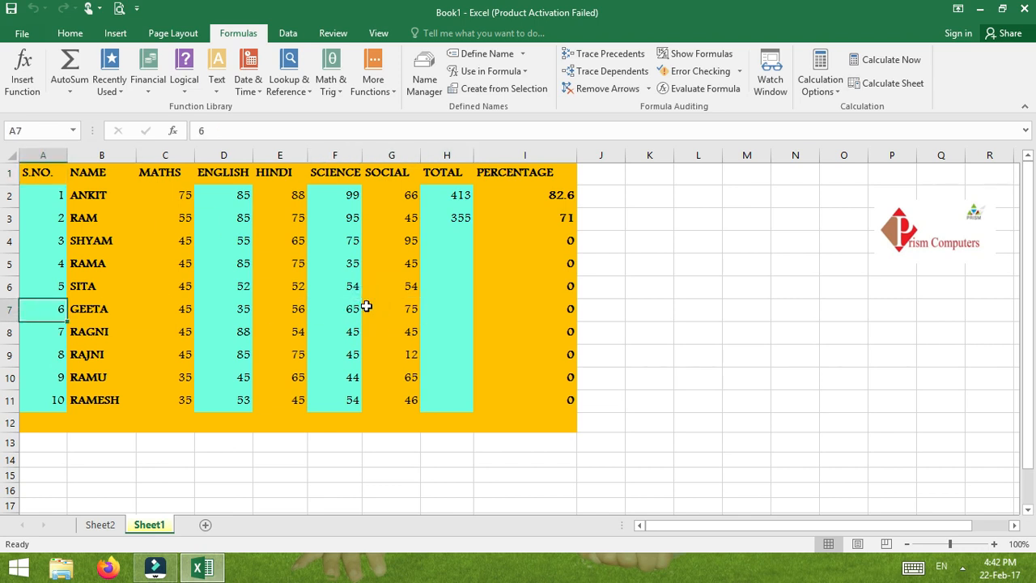
key("Up")
key("Up")
key("Up")
key("Up")
key("Up")
key("Up")
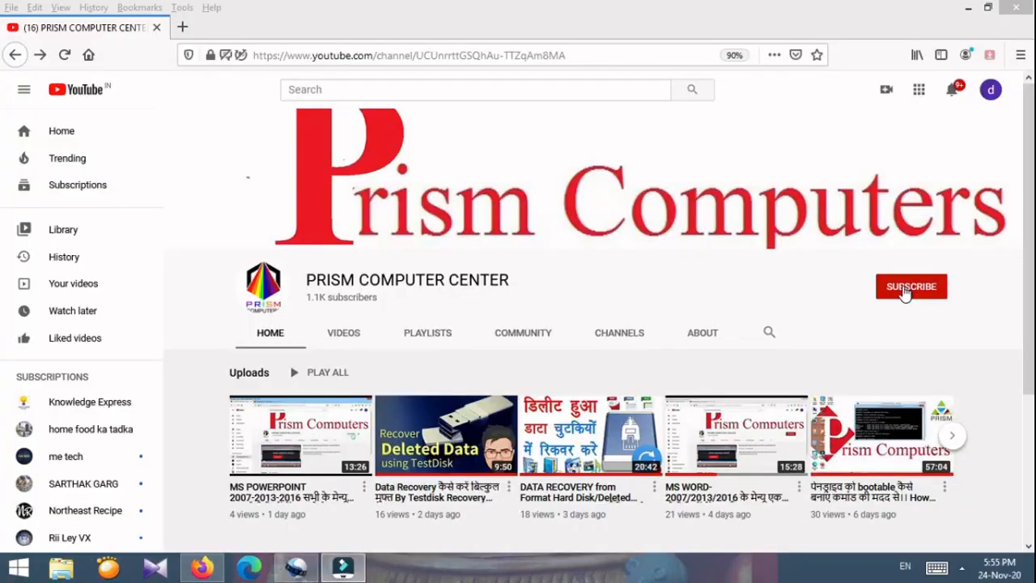
Subscribe to the PRISM COMPUTER CENTER channel on YouTube in Firefox, and view its notification options without choosing one.
left_click(905, 290)
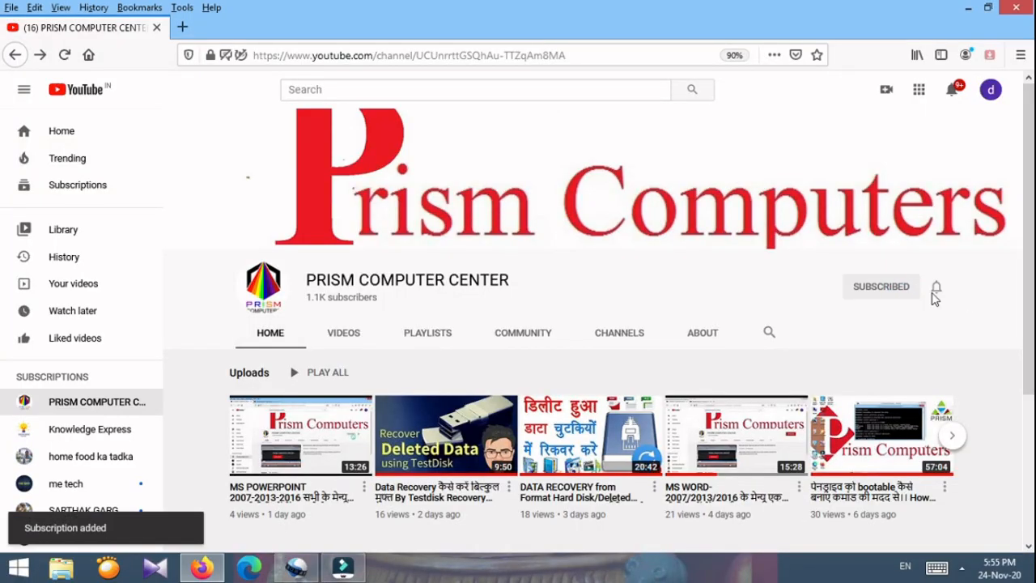
left_click(937, 289)
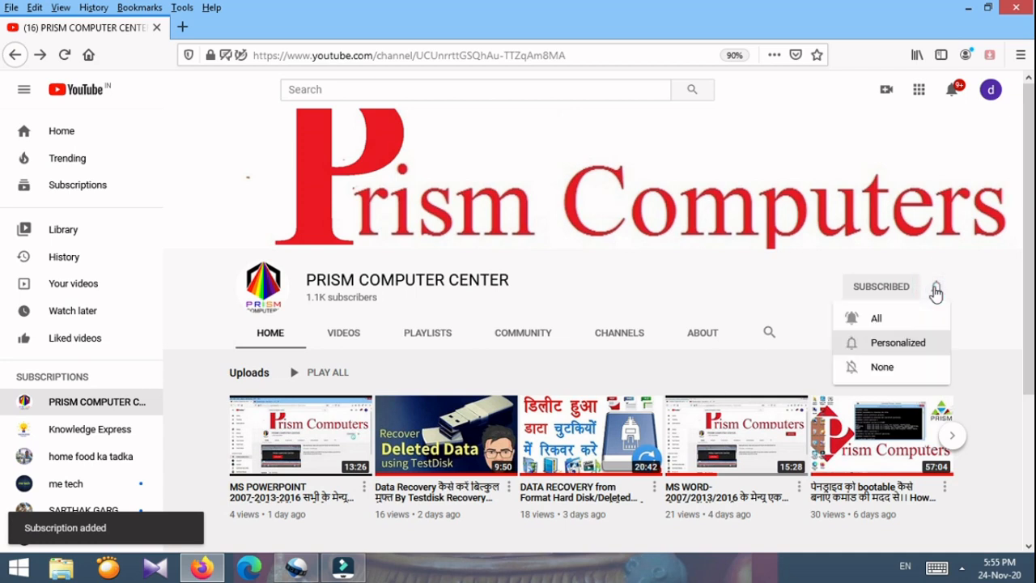
left_click(937, 289)
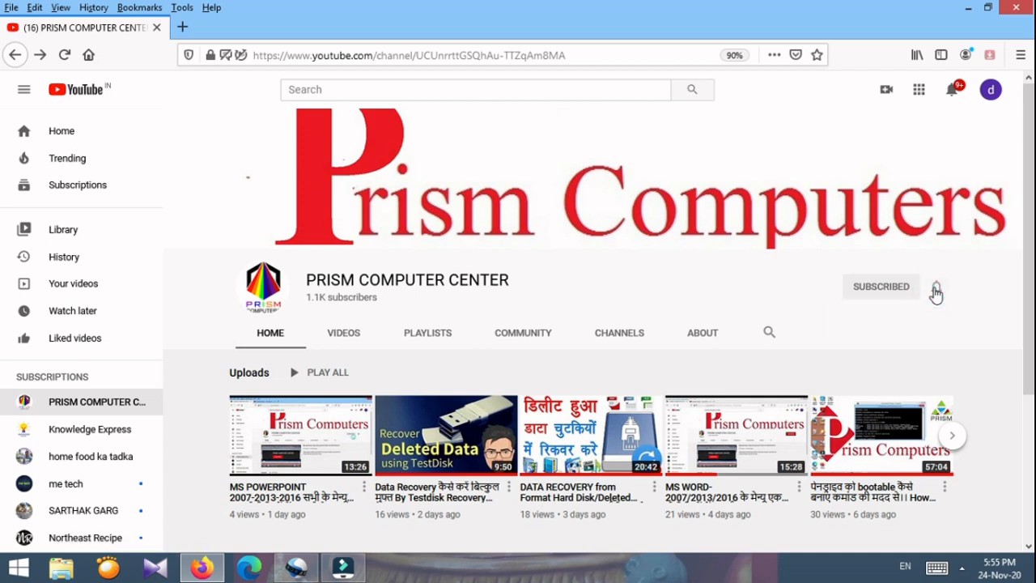